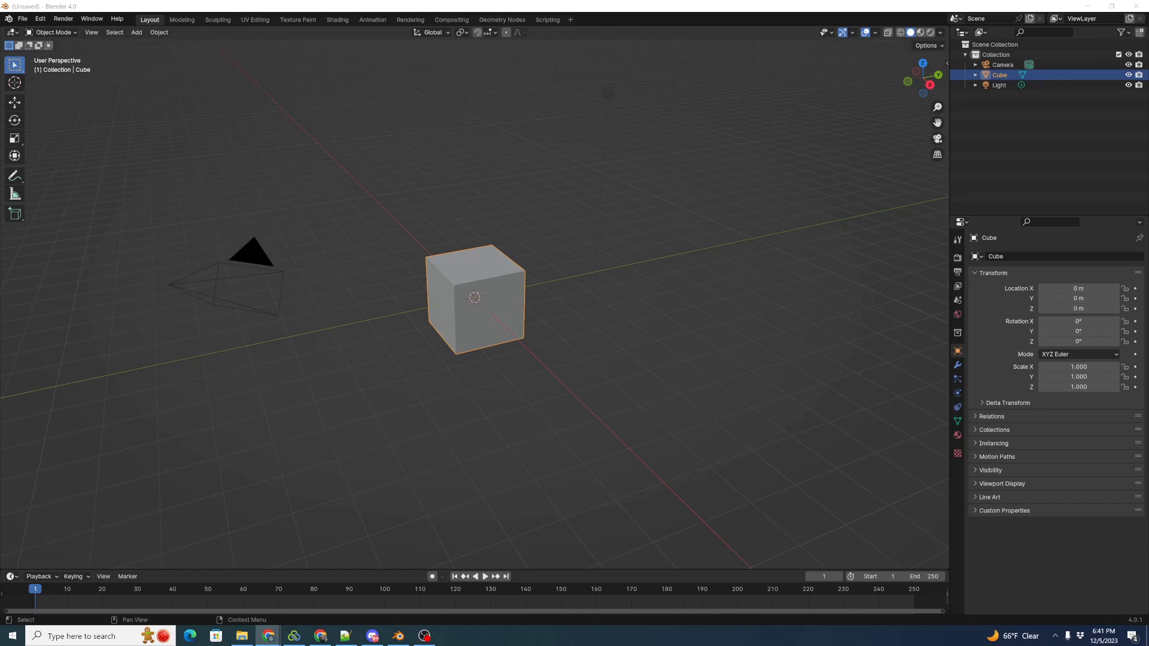
Step: Install the add-on file skin2solid_v1-0-2.zip from the Downloads folder, filtering the files by "skin"
click(41, 19)
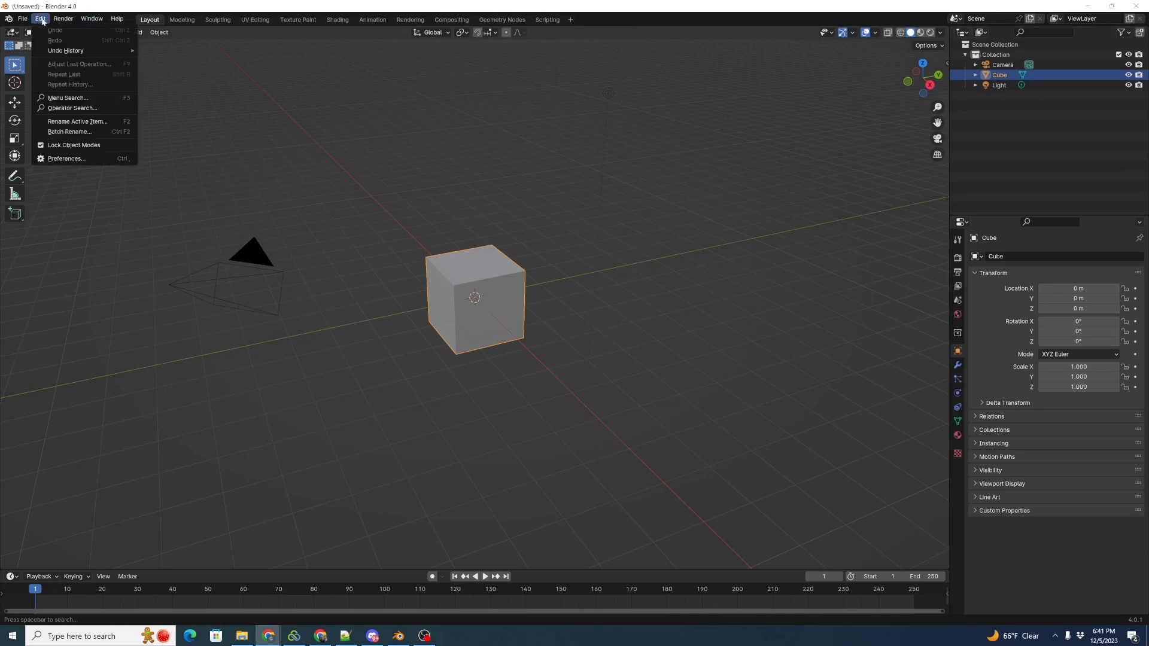
click(85, 158)
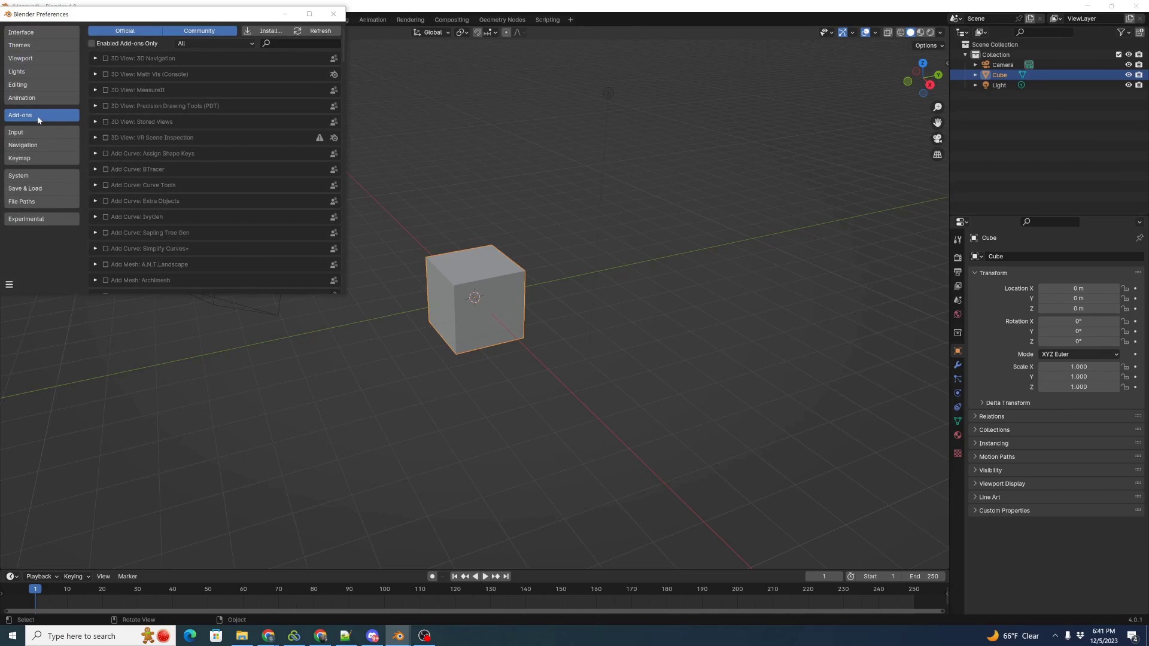
click(264, 32)
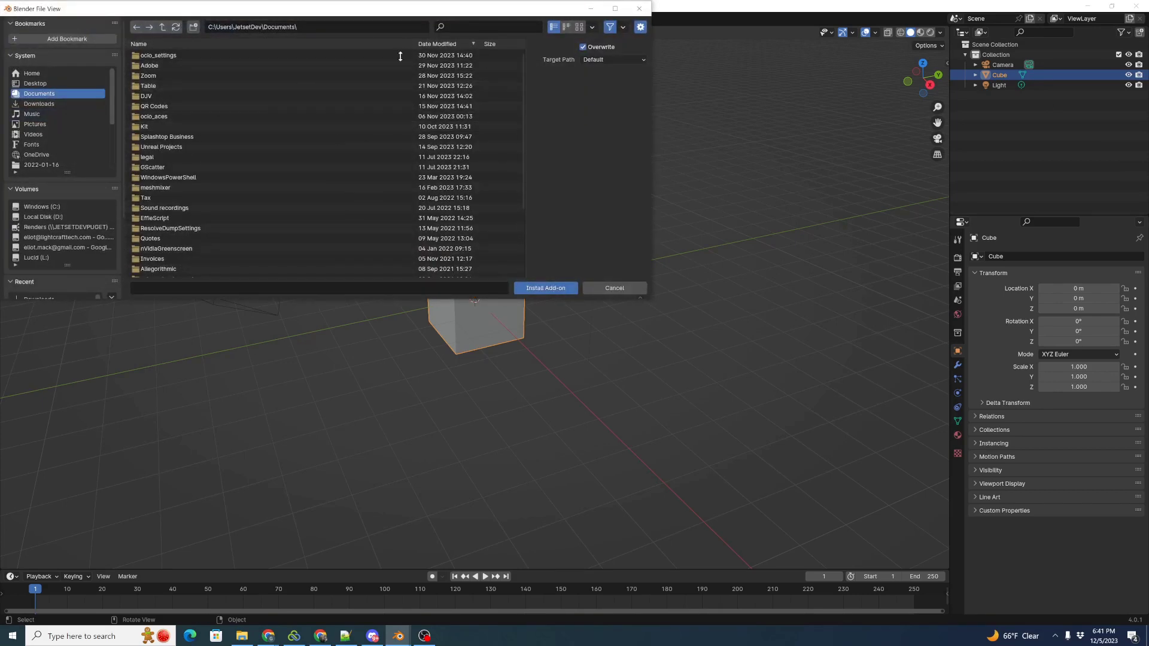
text(skin)
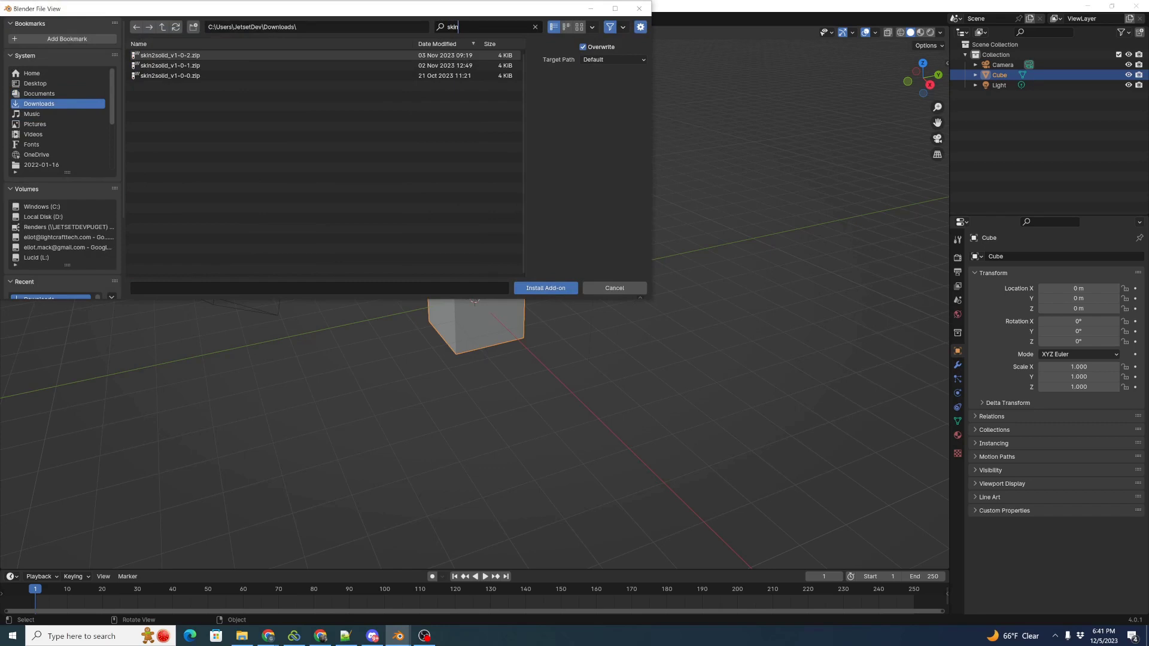
double_click(166, 56)
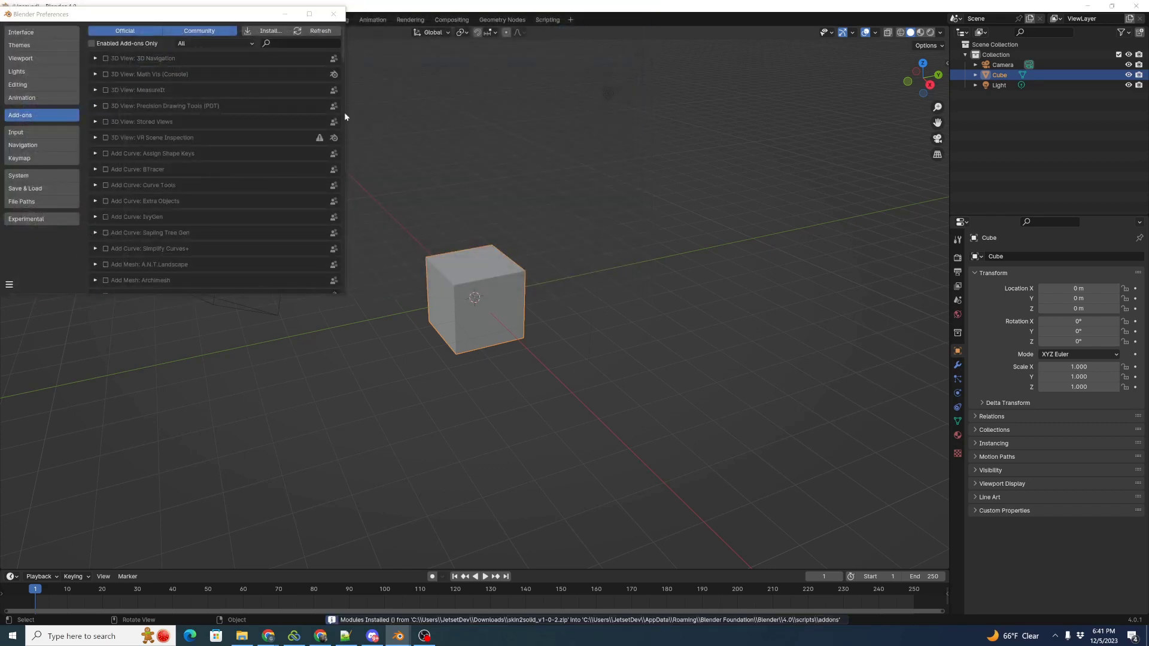
Step: Search the add-ons for "skin" and expand the details of the Skin2Solid add-on
scroll(338, 155, down, 5)
scroll(317, 71, up, 5)
text(skin)
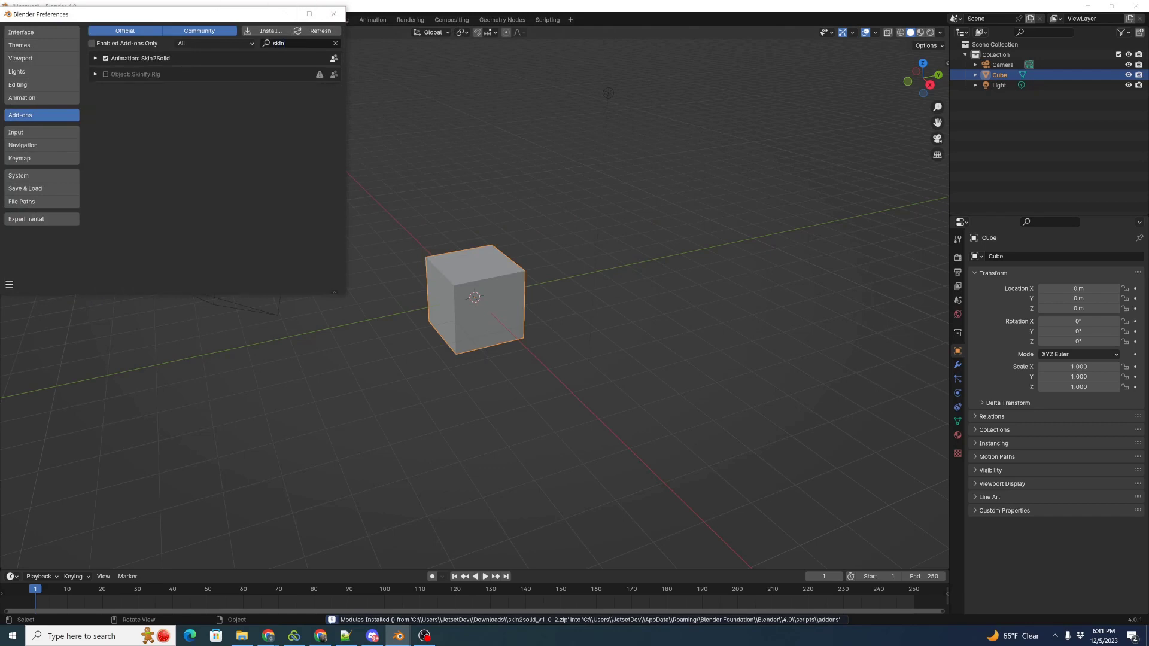
click(95, 59)
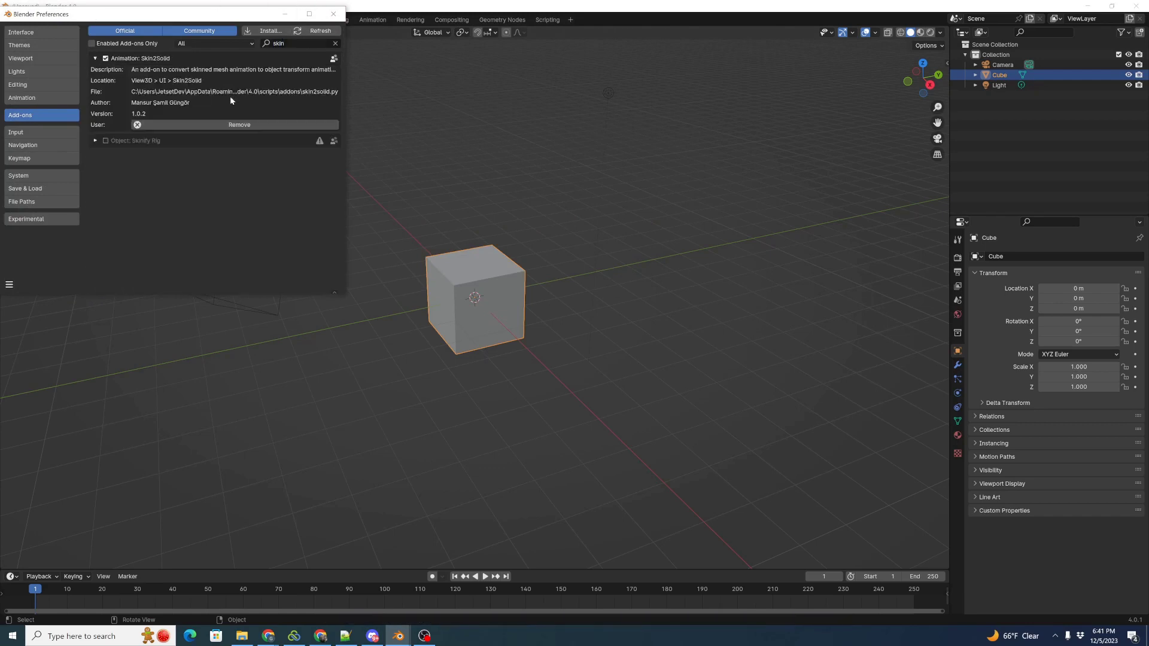
Step: Leave the preferences and show the Skin2Solid add-on's settings beside the 3D view
click(828, 177)
key(n)
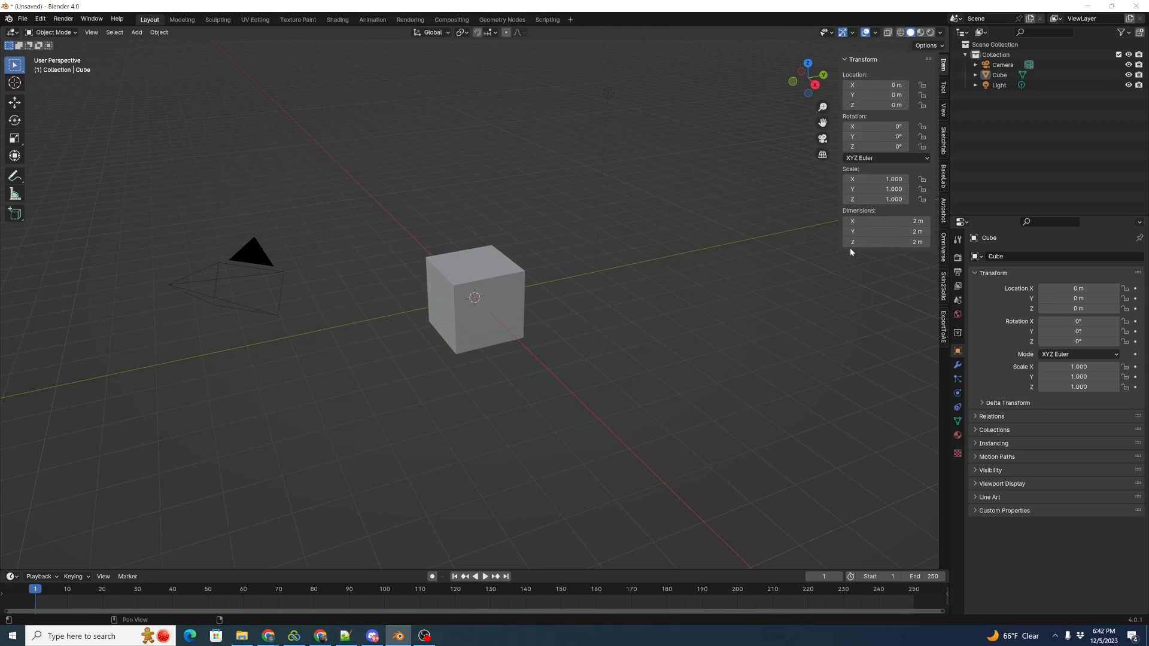
click(943, 285)
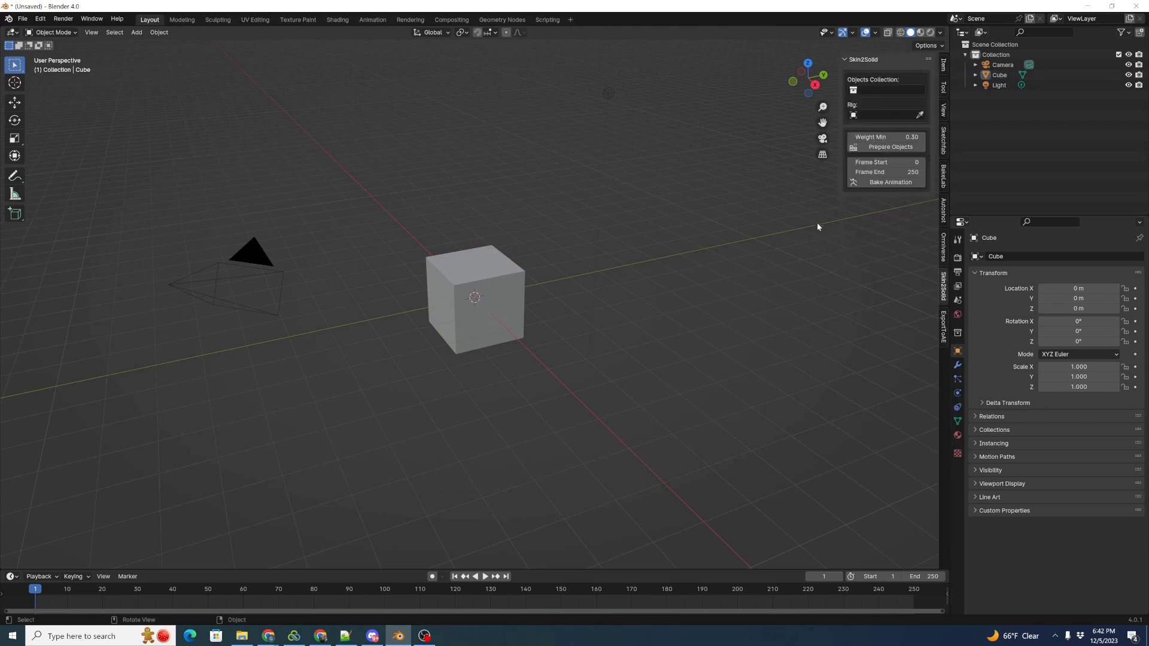
Step: Delete all the default objects from the scene: camera, cube and light
key(a)
key(x)
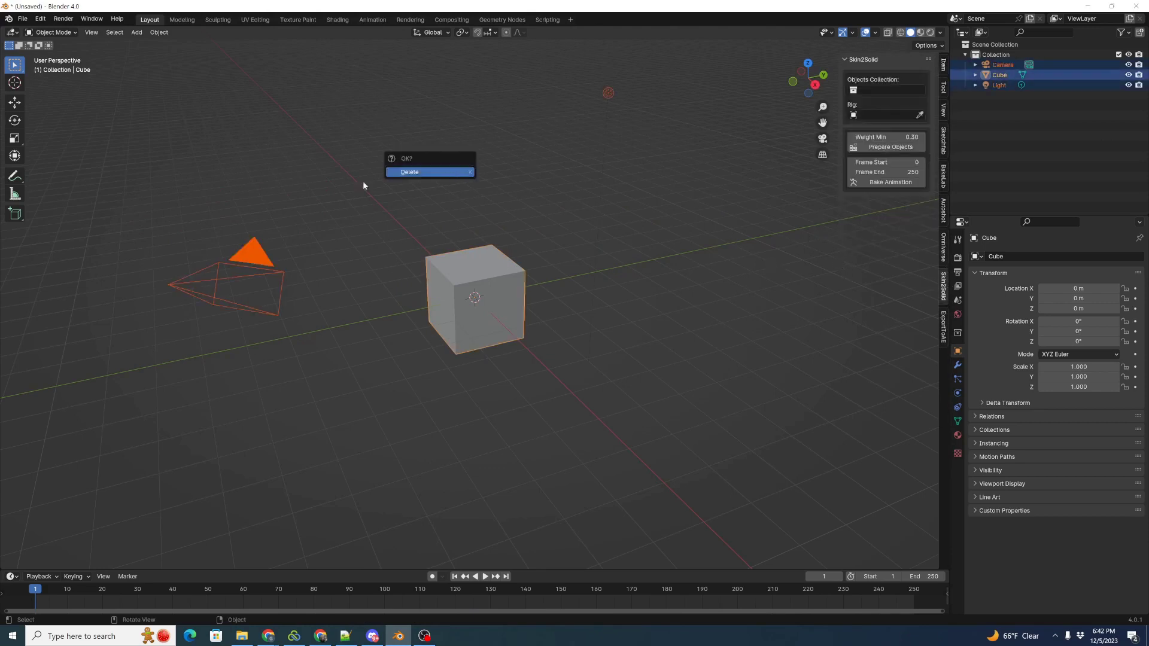
key(Return)
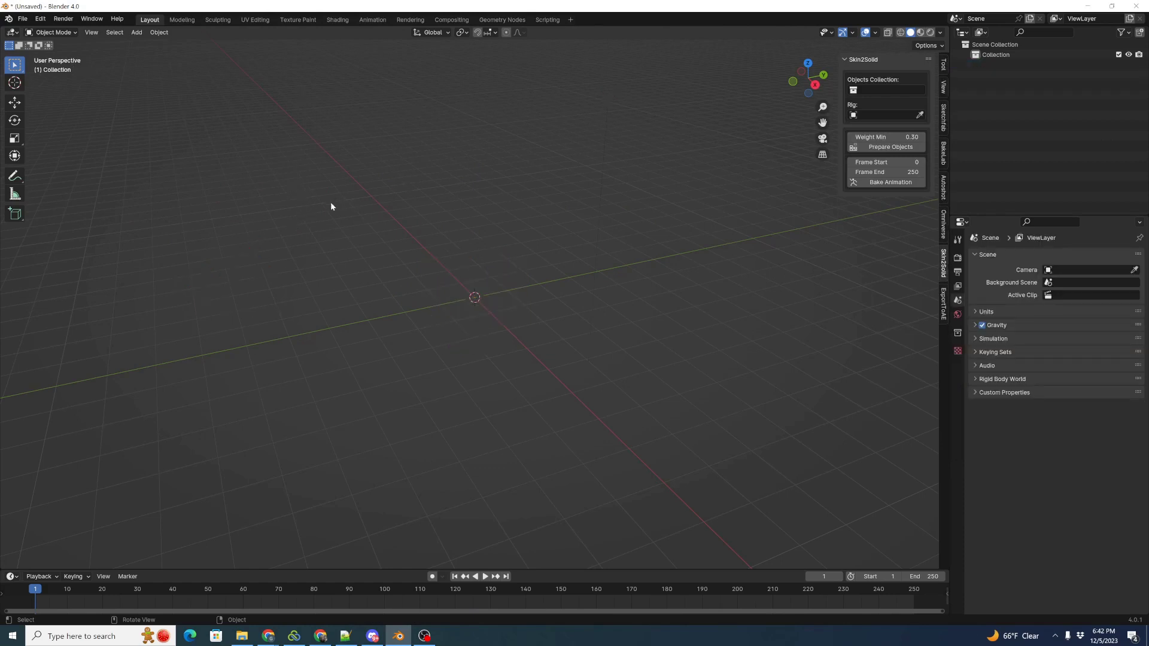
Step: Import the animated character with its armature from an FBX file
click(22, 18)
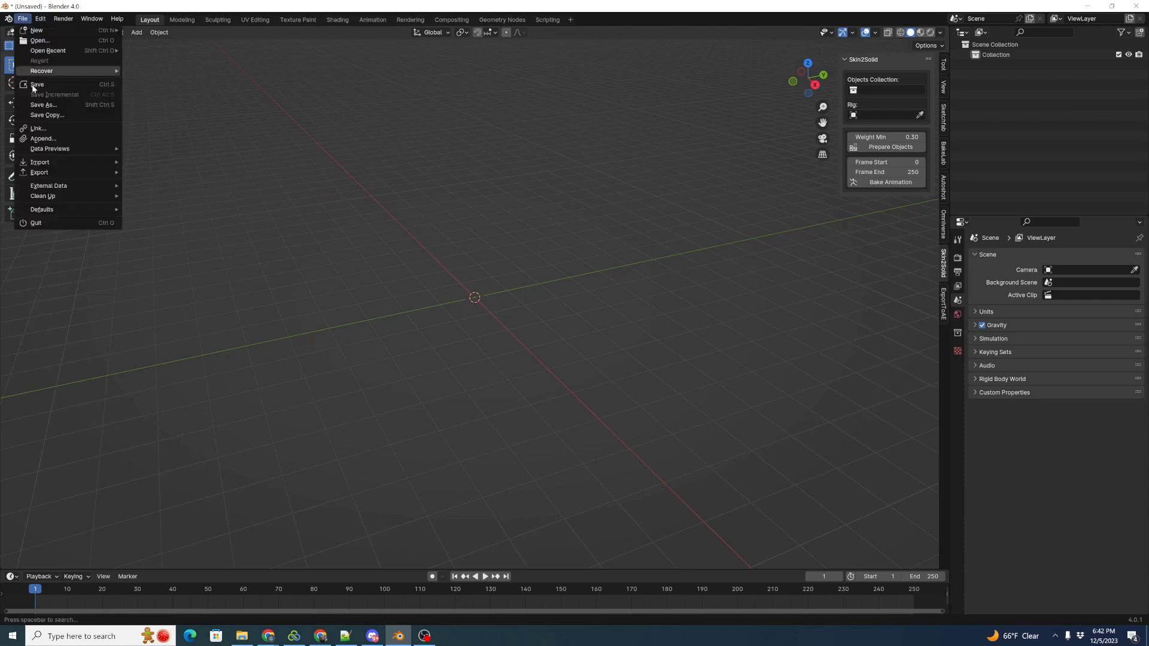
mouse_move(55, 172)
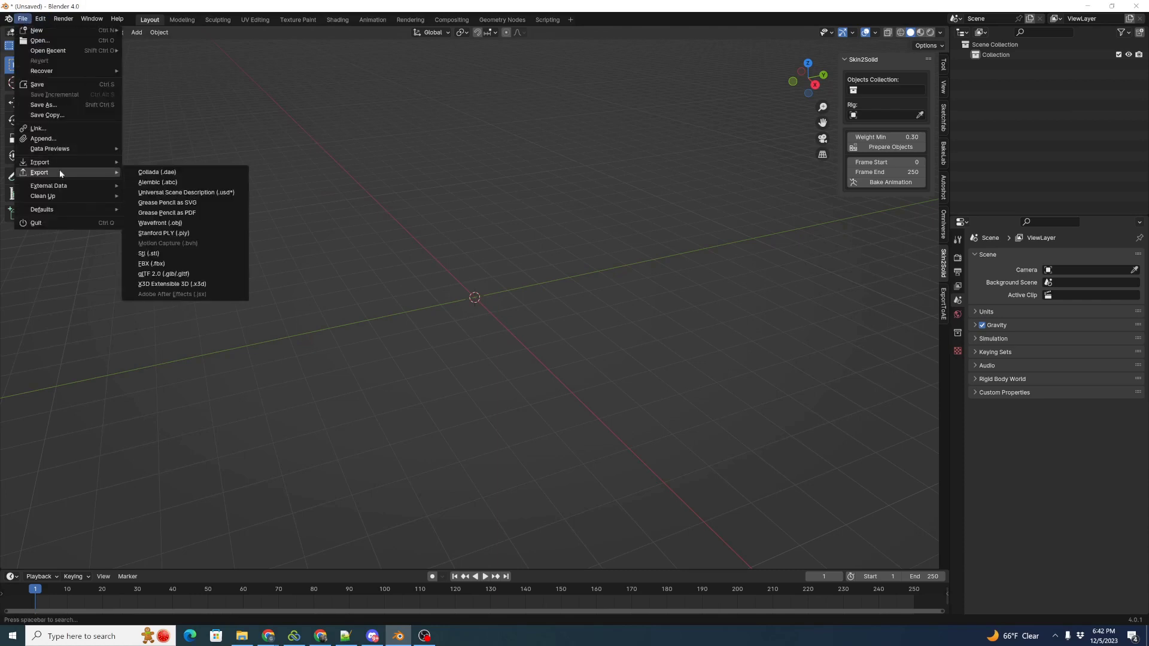
click(199, 264)
click(297, 418)
click(440, 247)
double_click(440, 247)
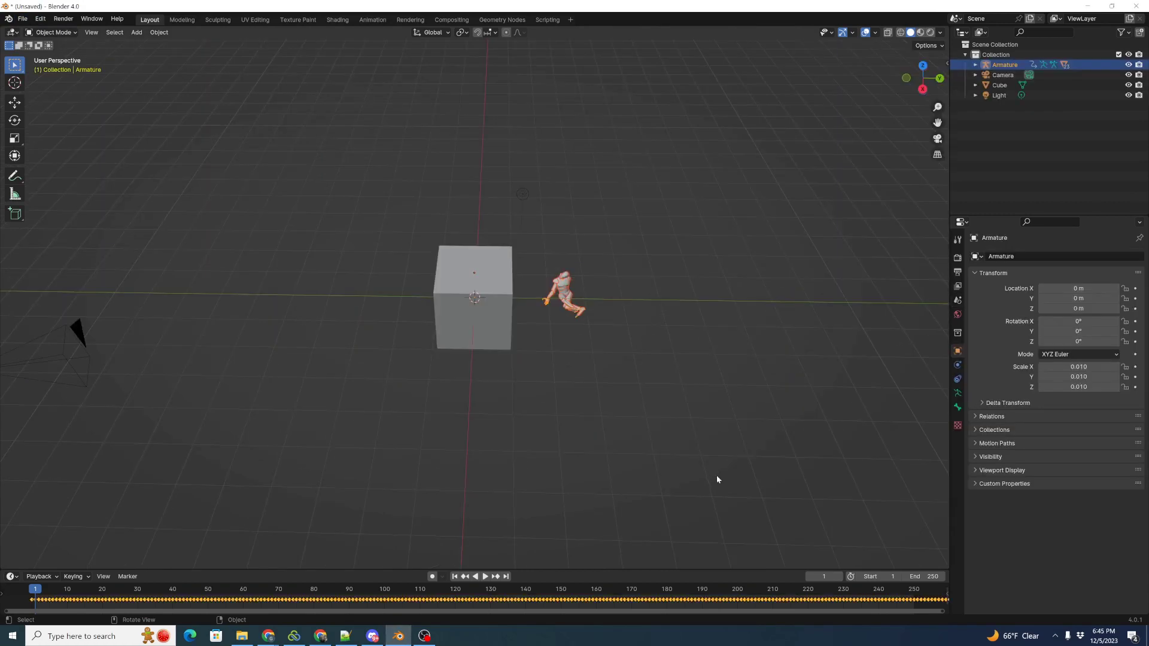
Step: Fit the timeline to the armature's whole animation and set the scene's end frame to 1860
key(Home)
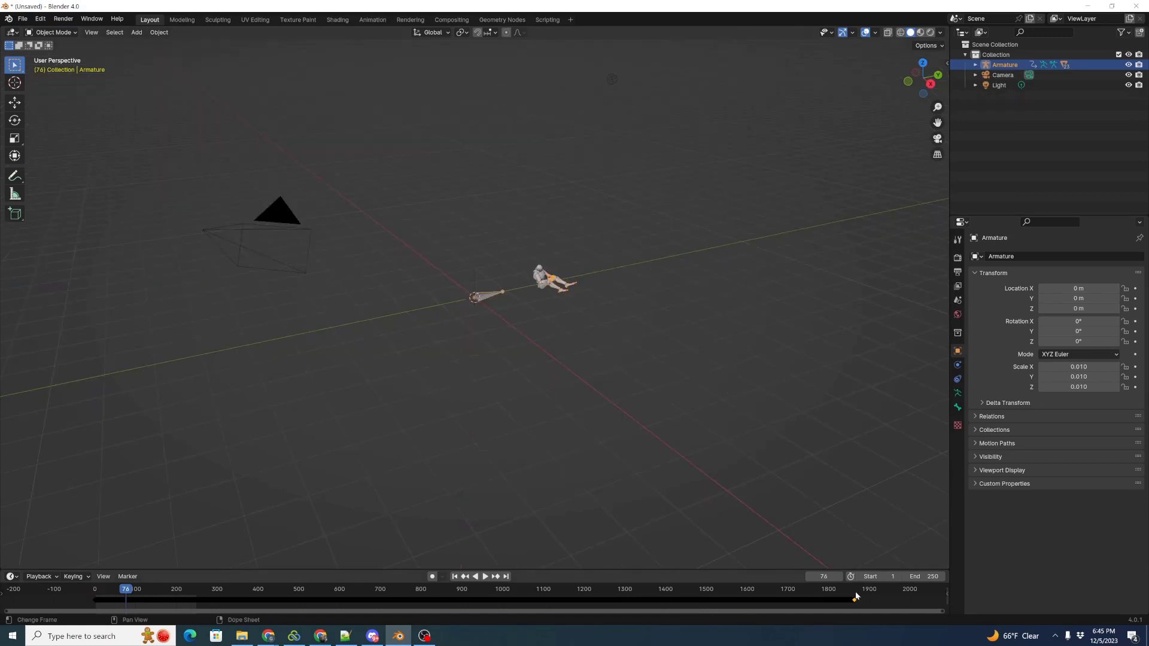
double_click(925, 577)
text(1860)
key(Return)
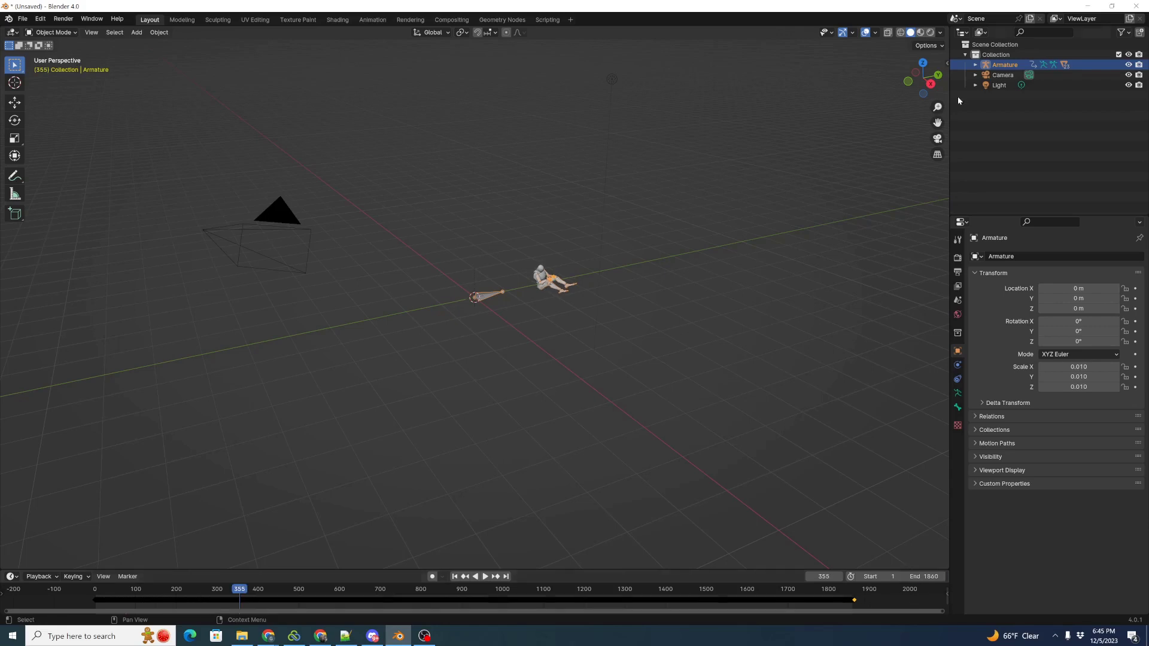
Step: Expand the Armature's hierarchy, enlarge the outliner, and zoom to the preretarget_visual_0_R_Fingers mesh in the 3D view
click(976, 65)
drag(1006, 217, 1009, 355)
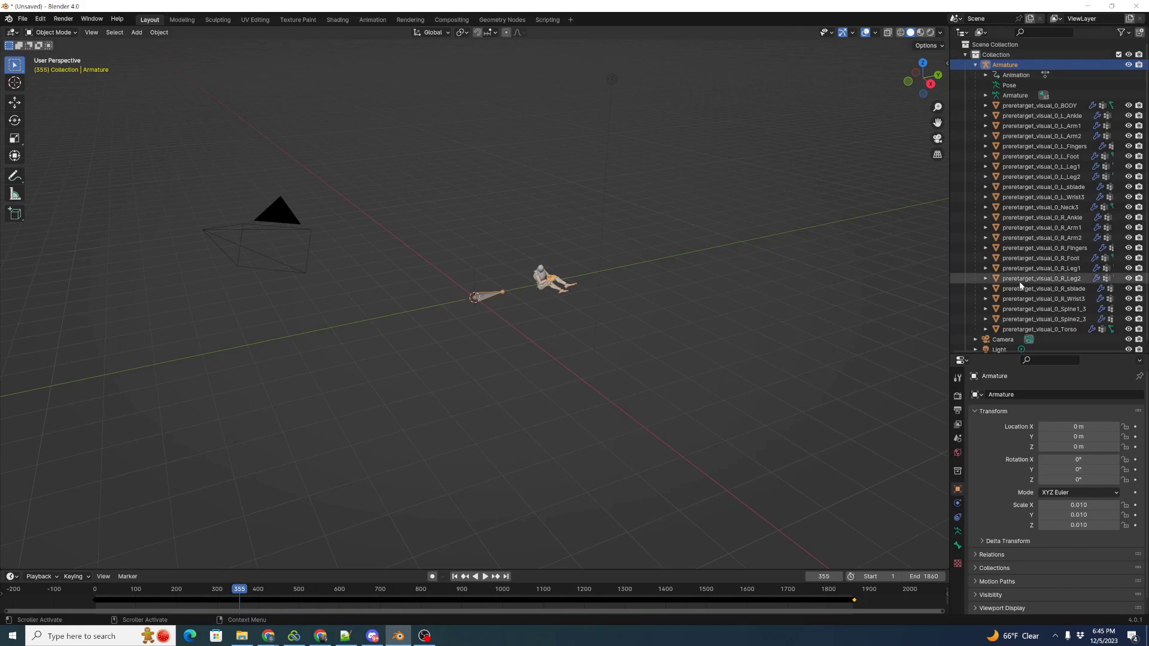
click(1044, 248)
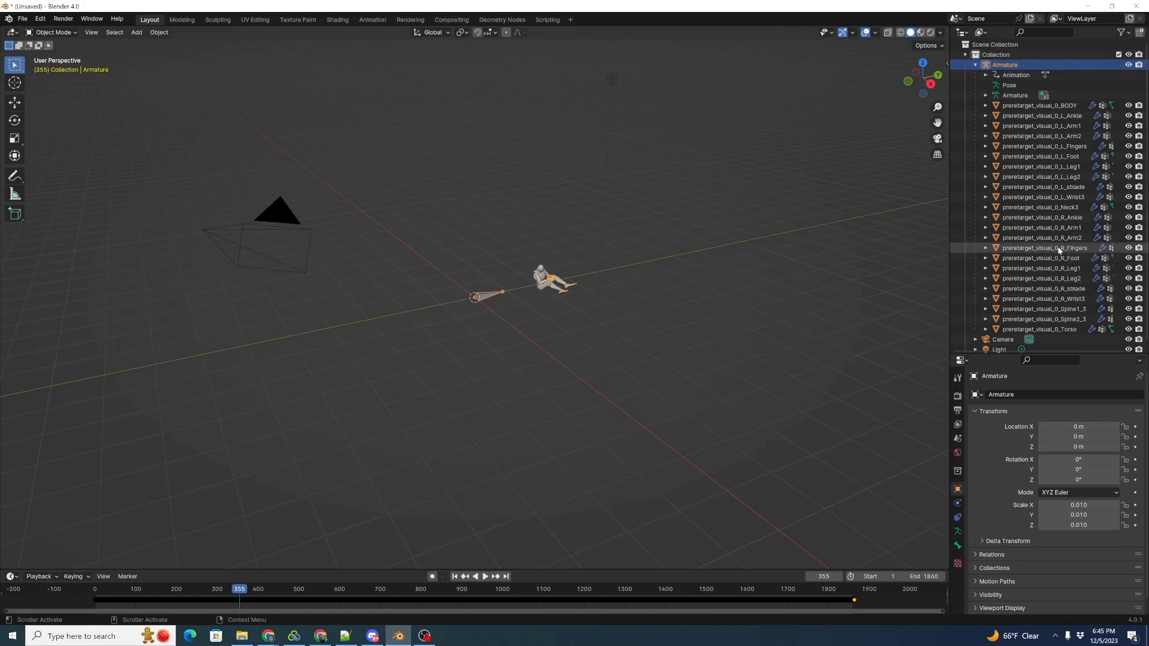
key(KP_Decimal)
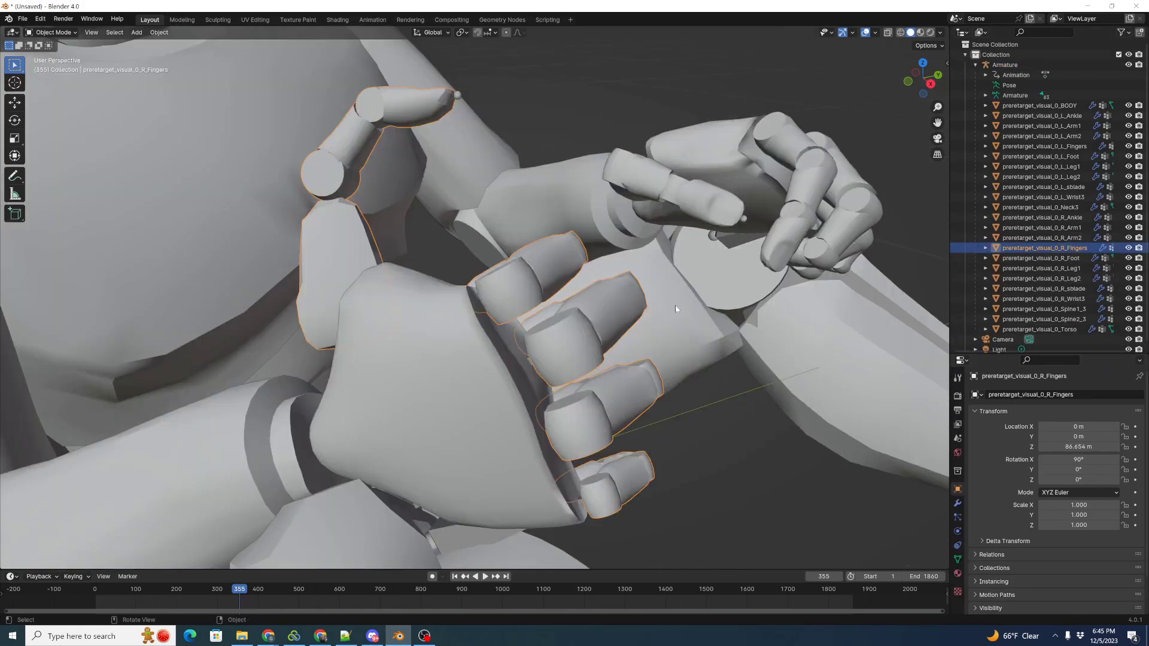
Step: Play the character's animation and examine the vertex groups of the right fingers mesh
scroll(653, 418, down, 3)
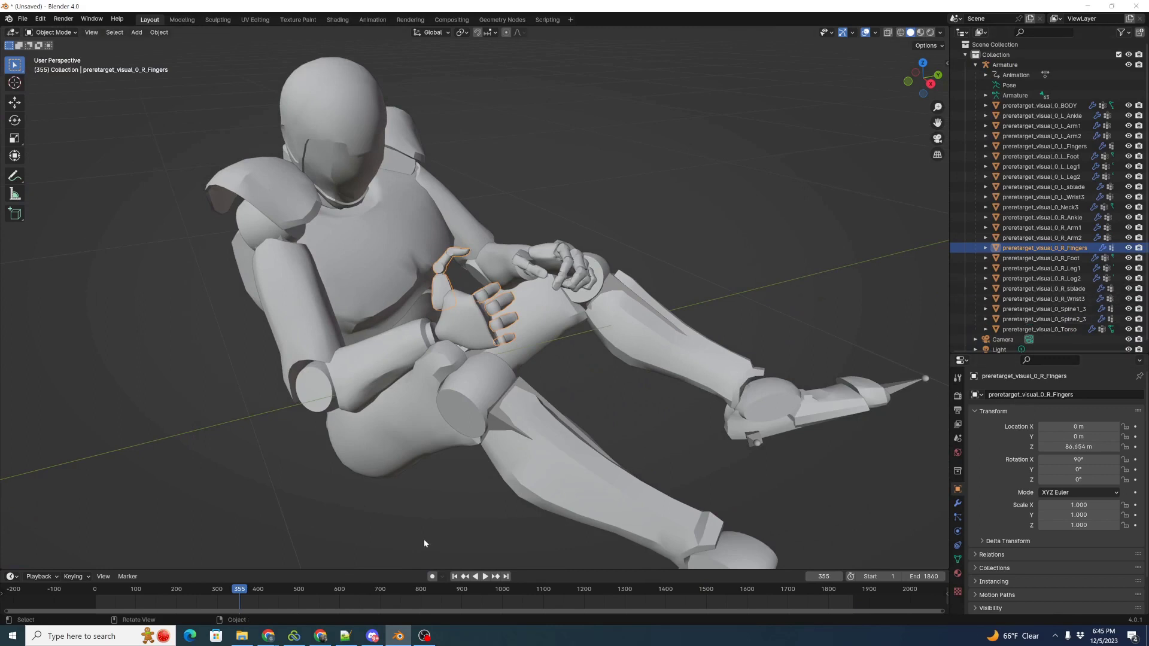
key(space)
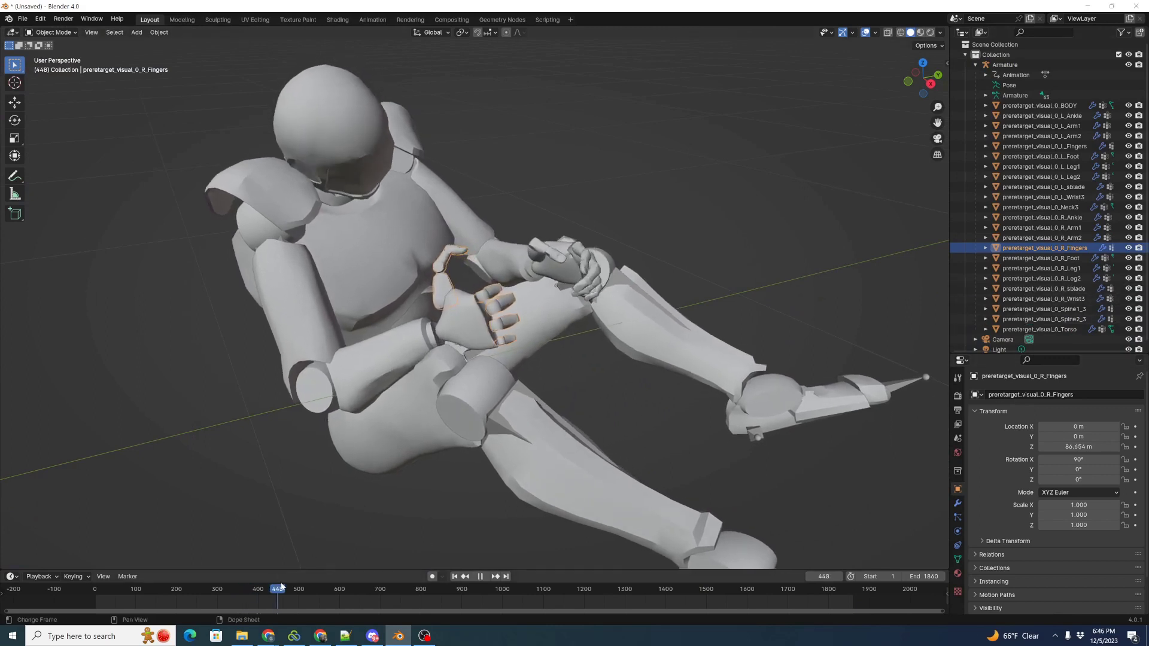
key(space)
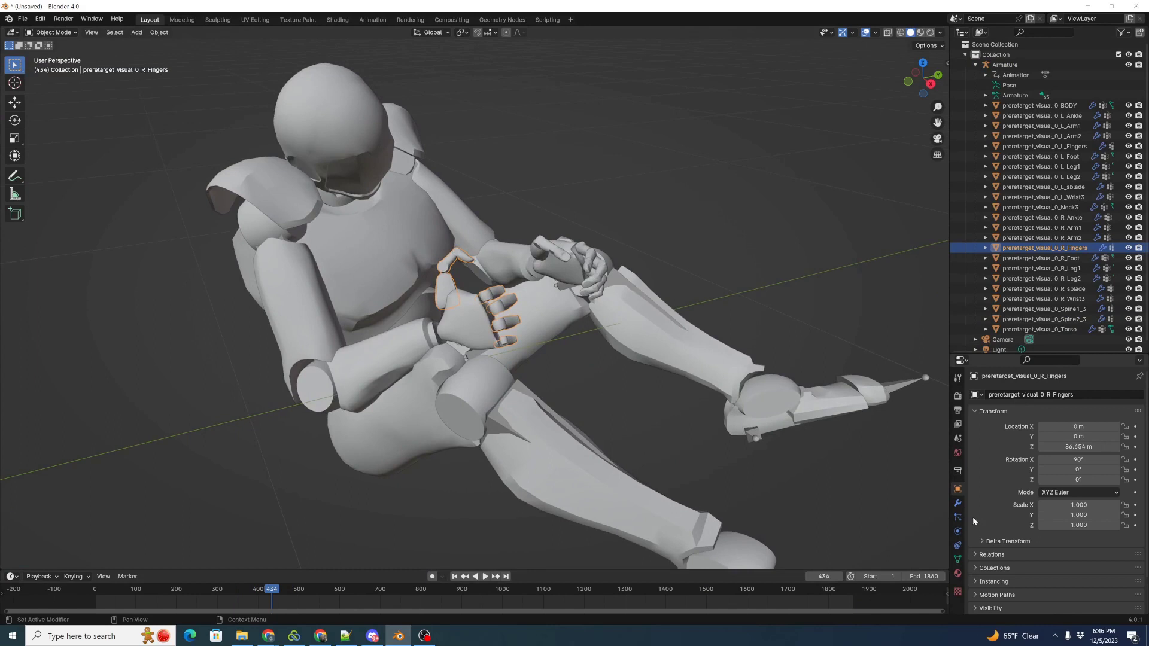
click(958, 559)
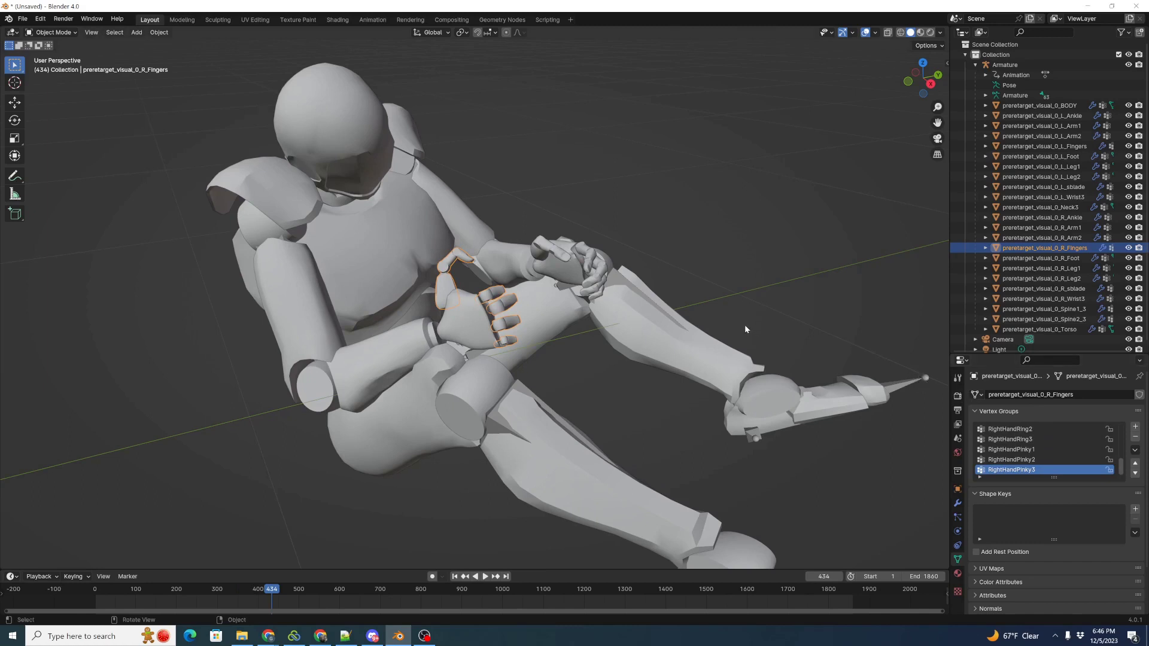
scroll(748, 329, down, 2)
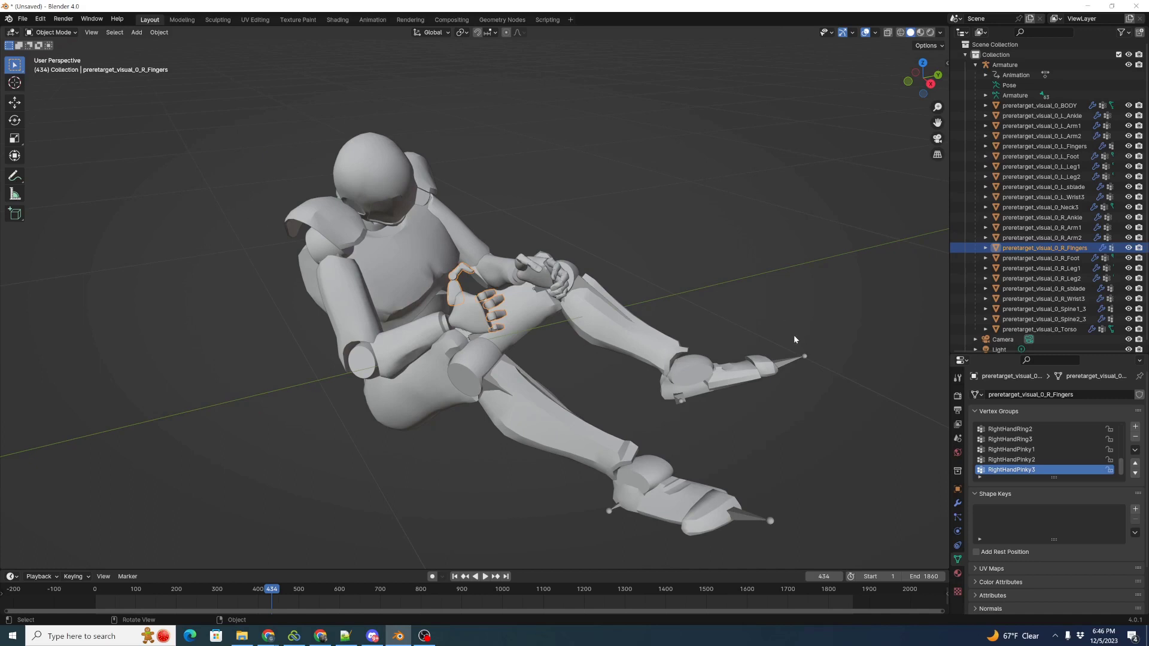
Step: Set Skin2Solid's Objects Collection to Collection and its Rig to Armature, and prepare the solid objects
key(ctrl+z)
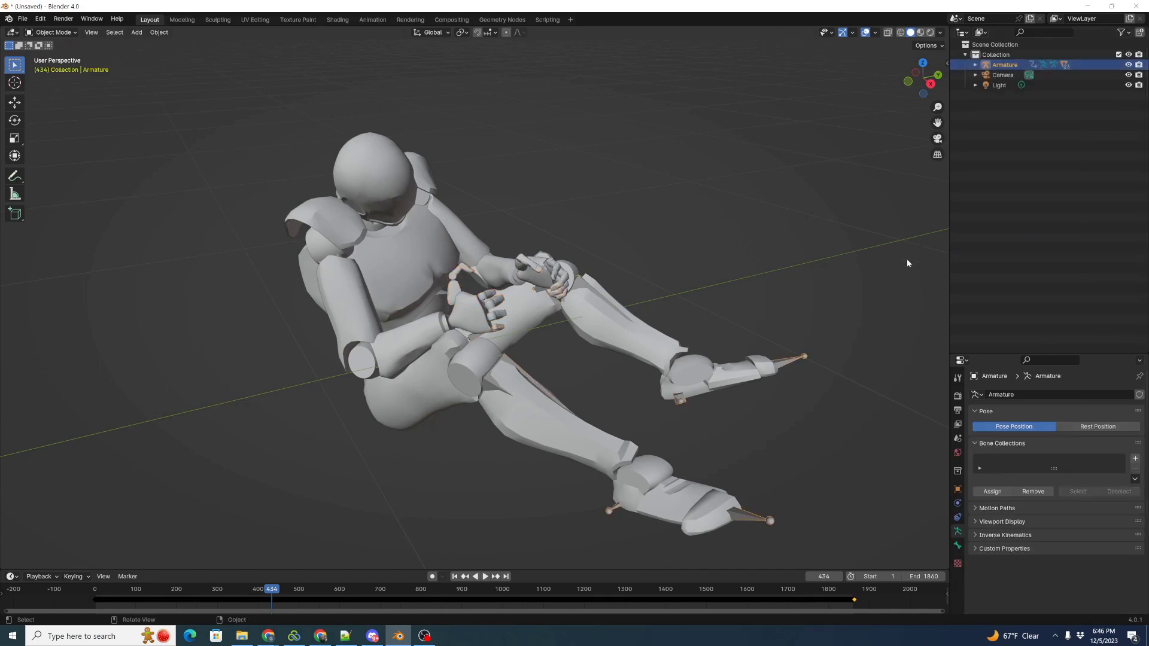
click(853, 308)
key(n)
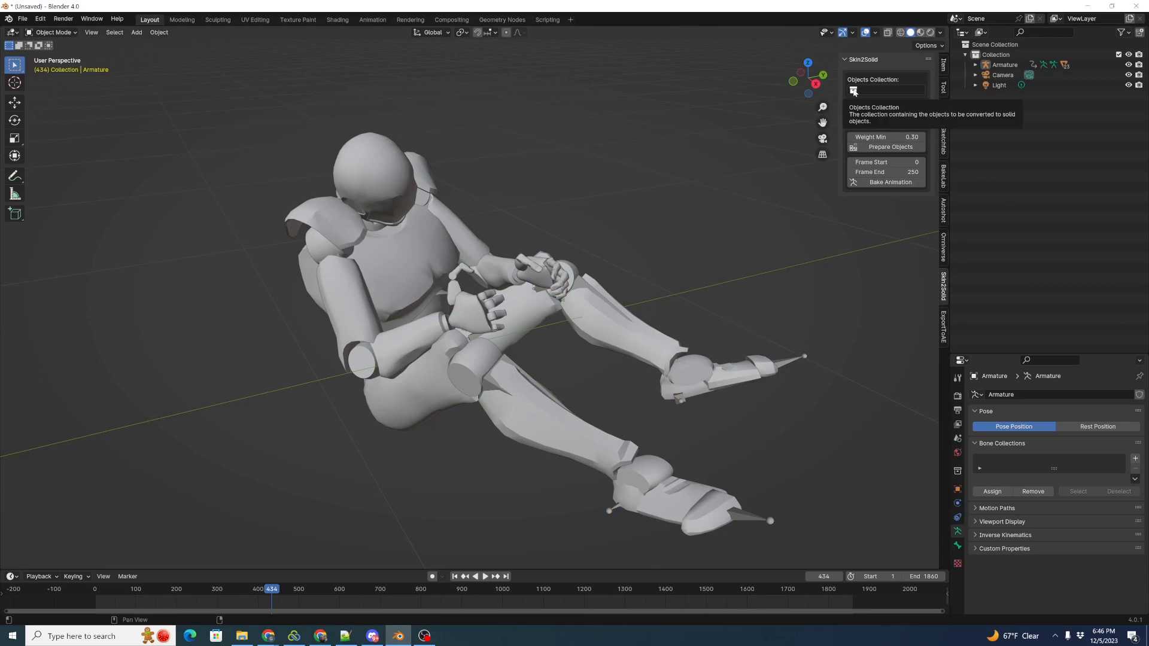
click(854, 92)
click(862, 106)
click(862, 116)
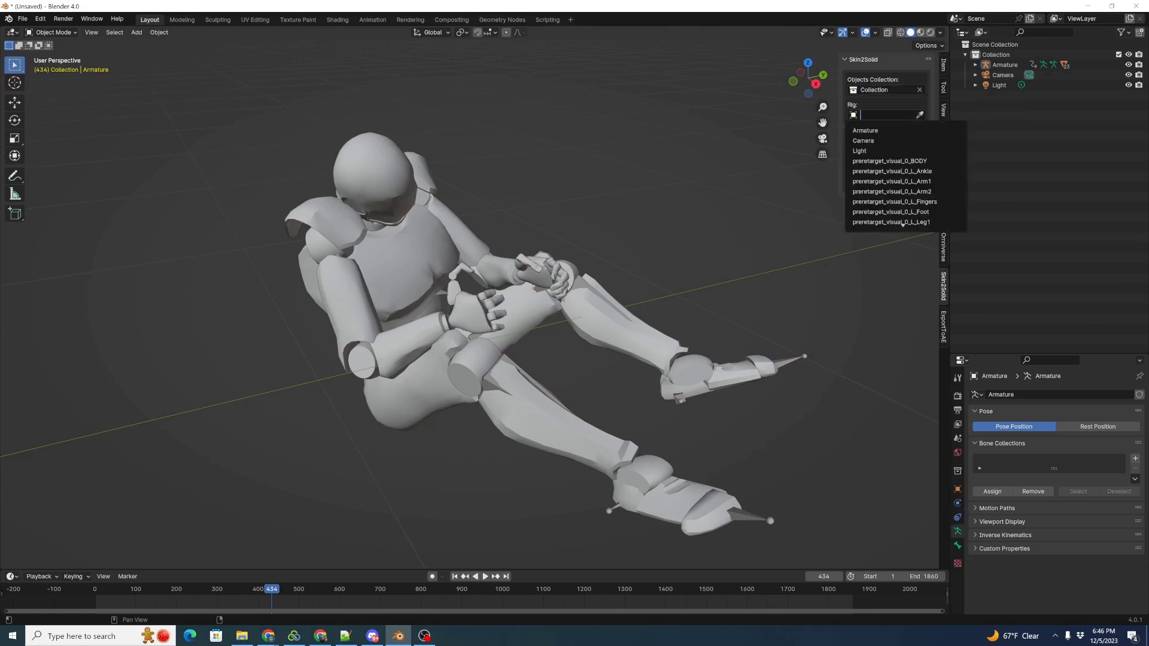
click(868, 131)
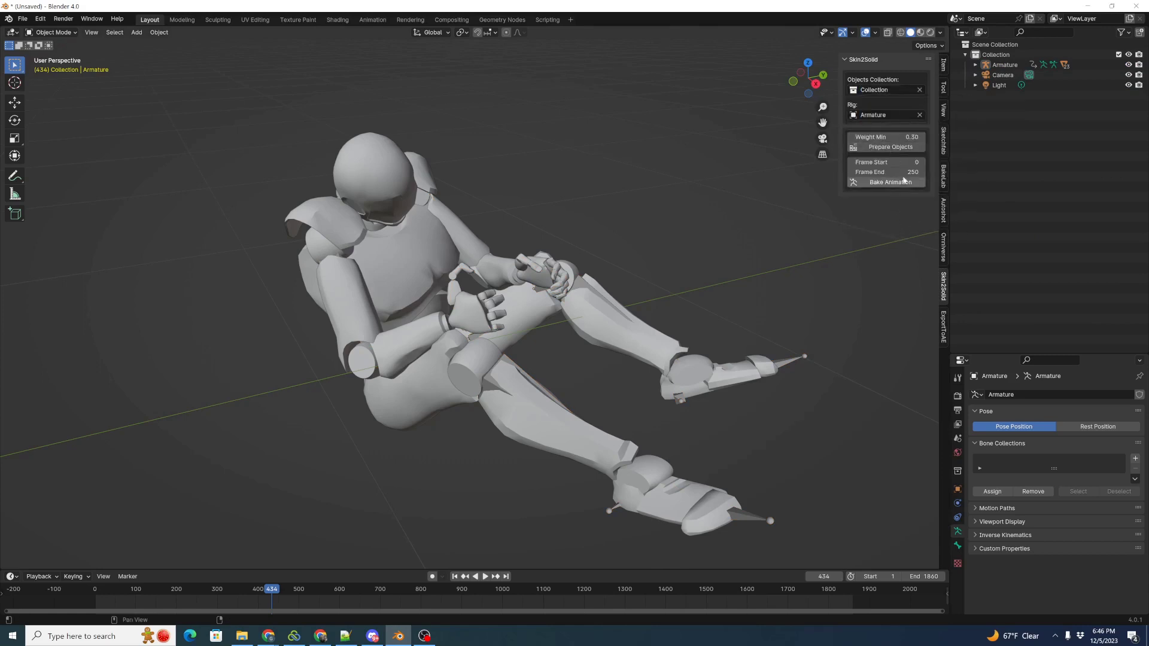
click(906, 148)
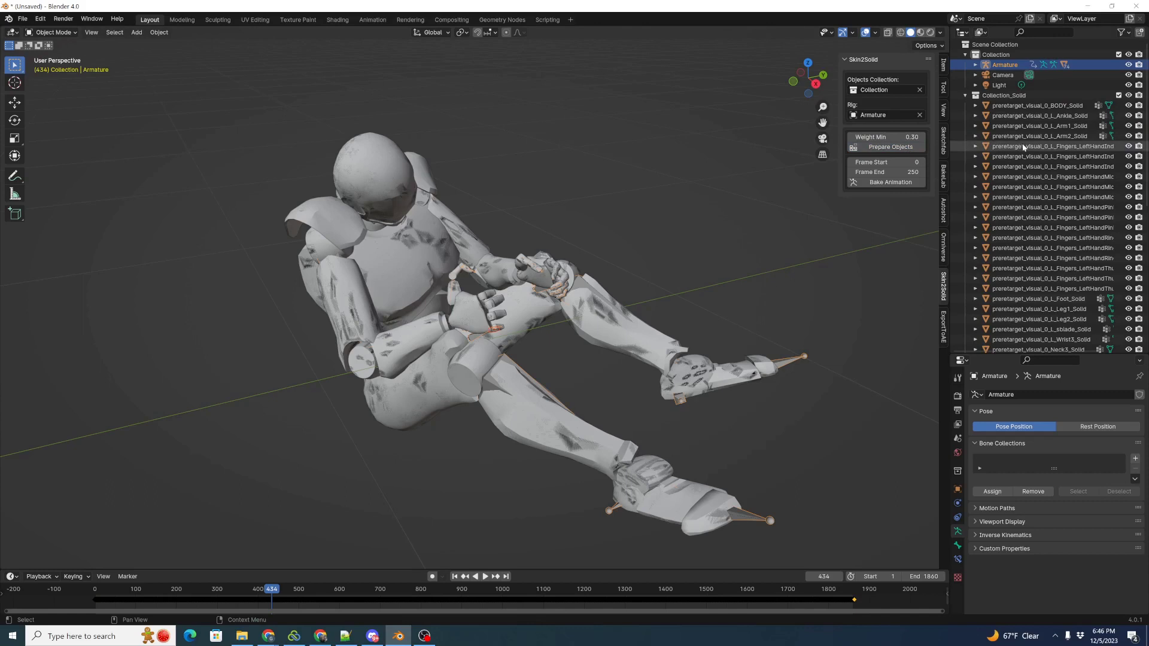
Step: Set Skin2Solid's frame start to 1 and frame end to 1860, and bake the animation
click(898, 162)
text(1)
key(Tab)
text(1860)
key(Return)
click(881, 183)
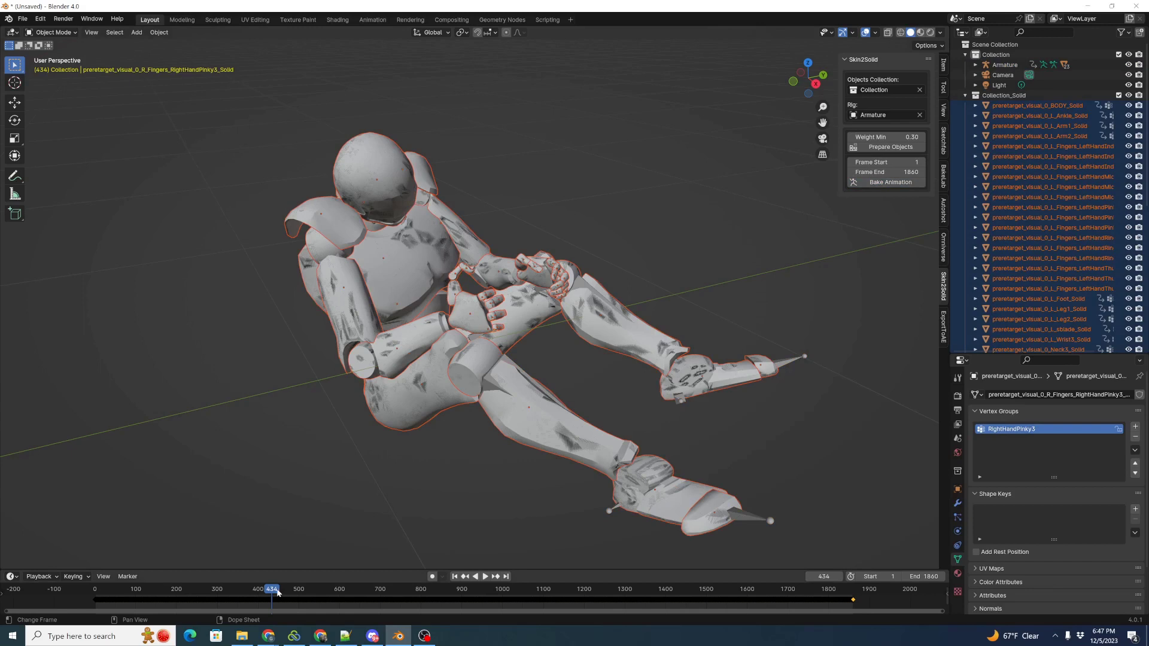
Step: Check the baked animation by playing it, excluding the original Collection from the view layer so only the solid objects show
key(space)
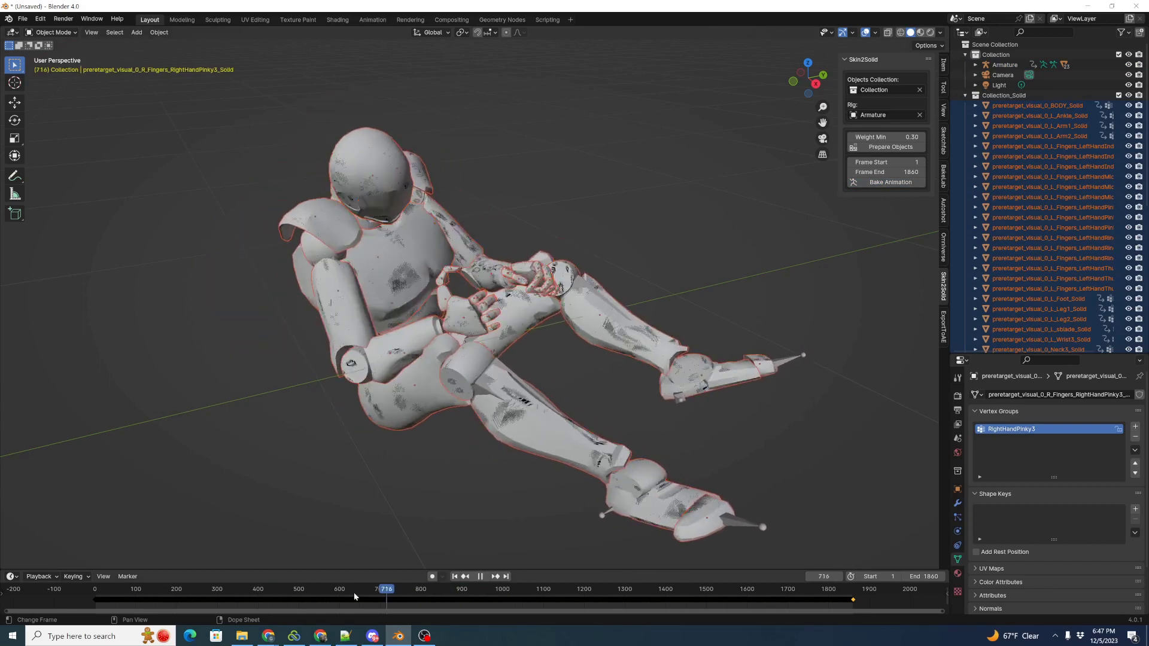
key(space)
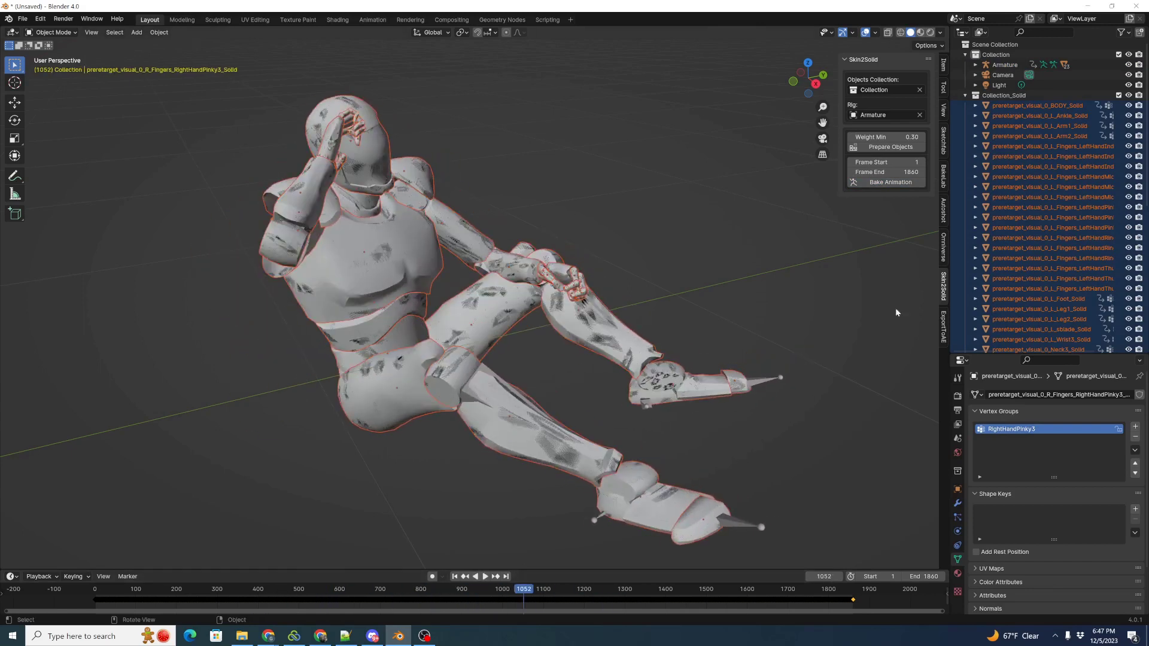
click(1118, 55)
key(space)
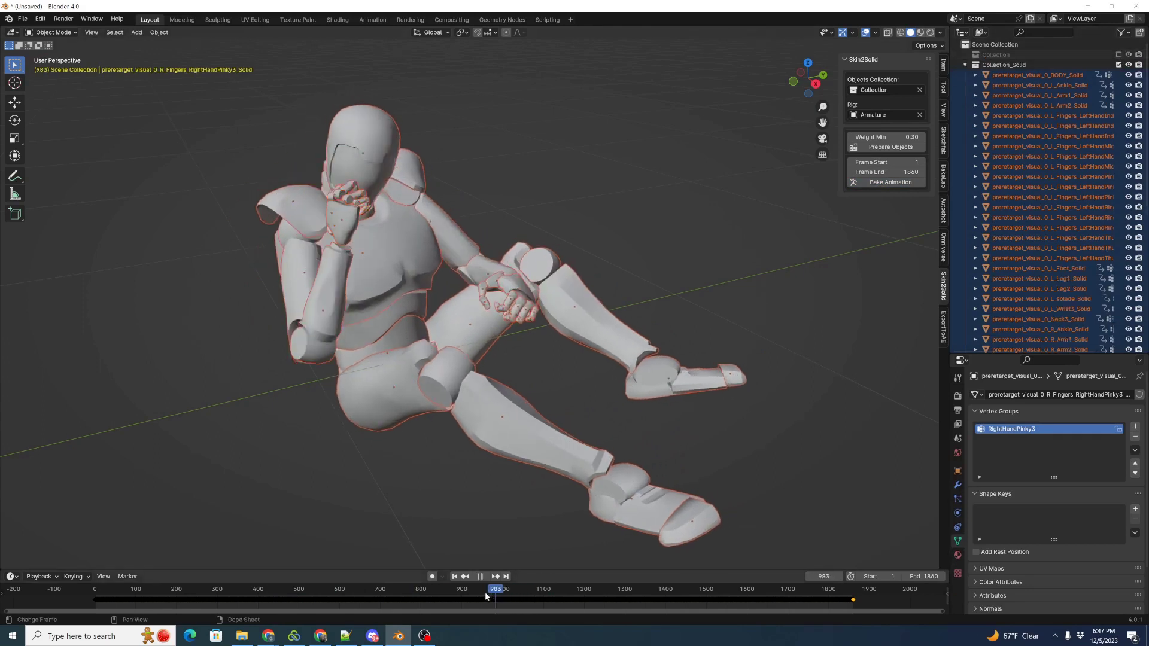
drag(565, 587, 558, 588)
Step: Deselect the solid objects and zoom to the first segment of the right index finger
click(553, 326)
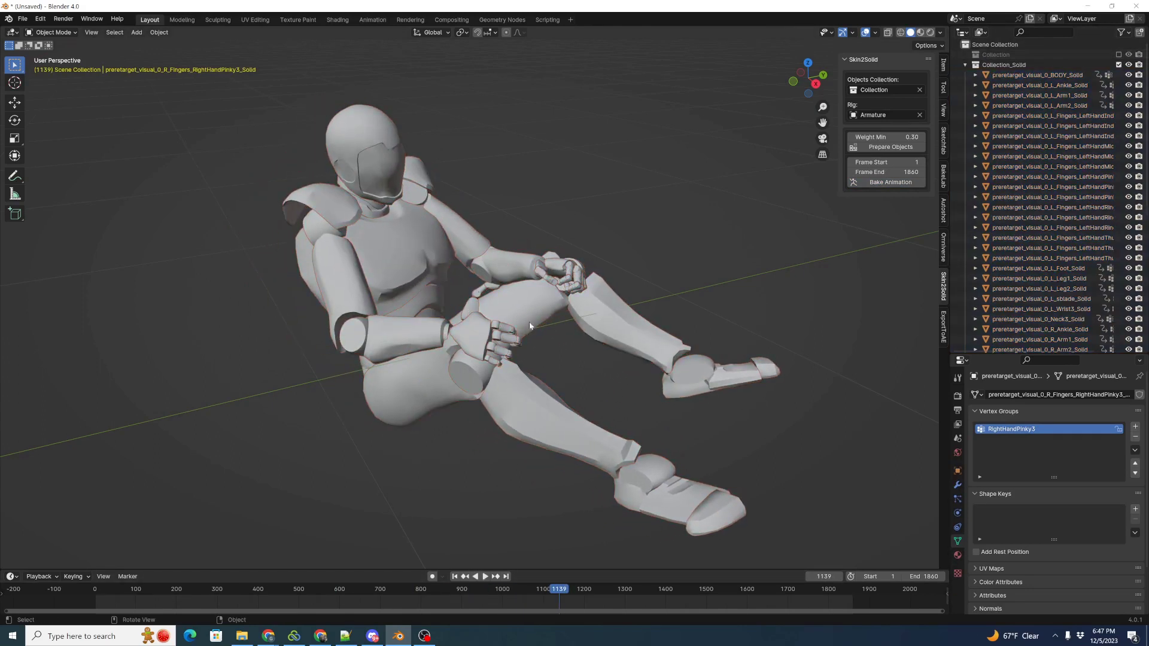
click(501, 332)
key(KP_Decimal)
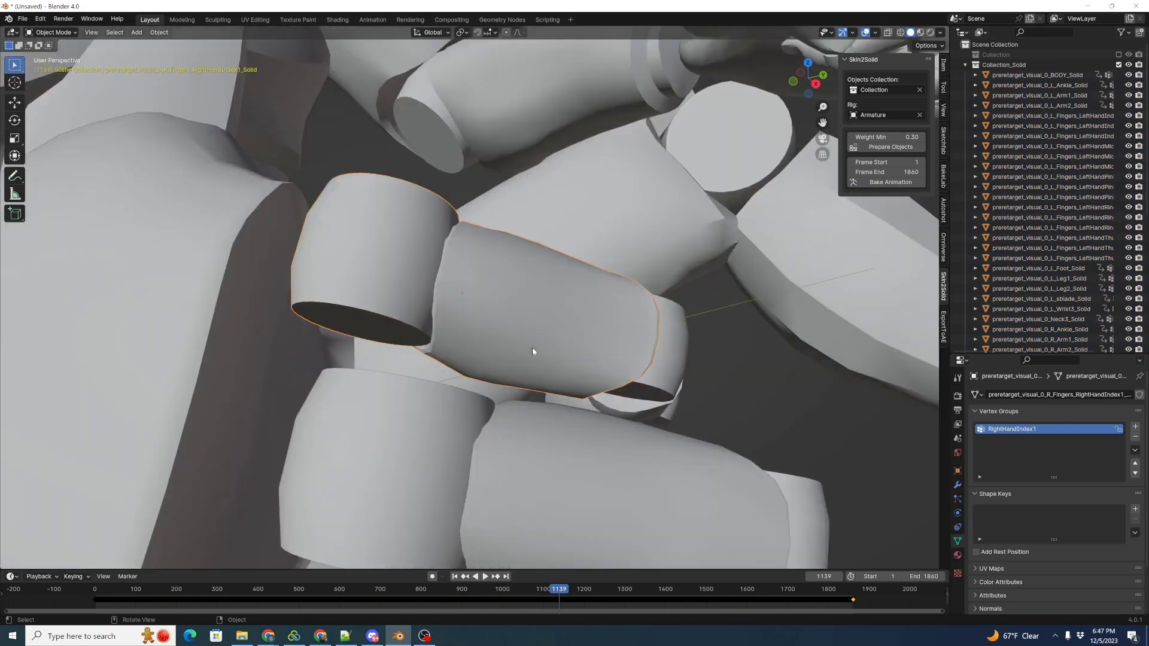
Step: Check the baked motion on the whole character by playing the animation and scrubbing to frame 1181
scroll(533, 352, down, 5)
key(KP_Decimal)
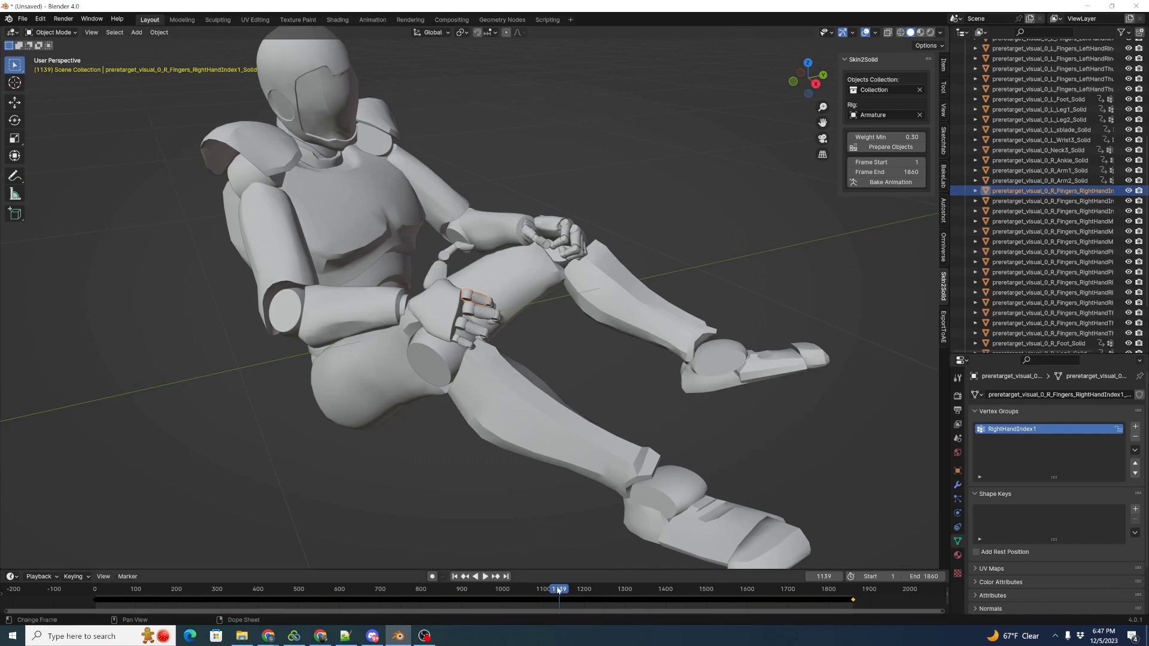
key(space)
mouse_move(574, 585)
mouse_down()
mouse_move(645, 569)
mouse_move(518, 565)
mouse_move(577, 565)
mouse_up()
key(space)
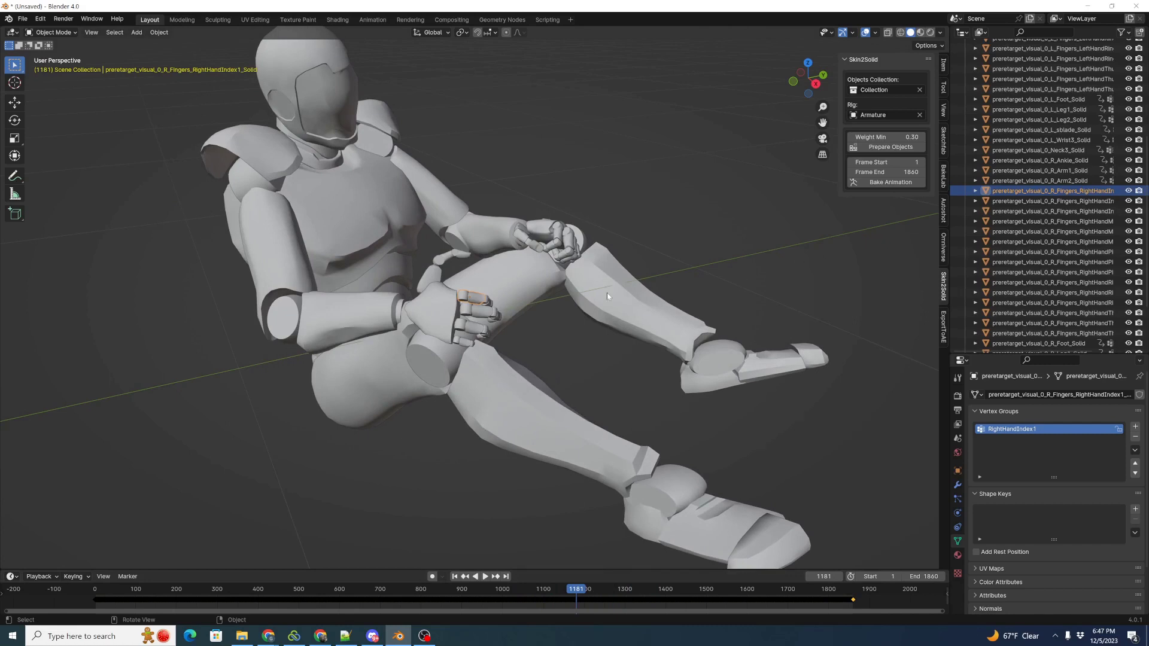
Step: Start a new General scene without saving the current one, and delete all its default objects
click(23, 18)
click(445, 306)
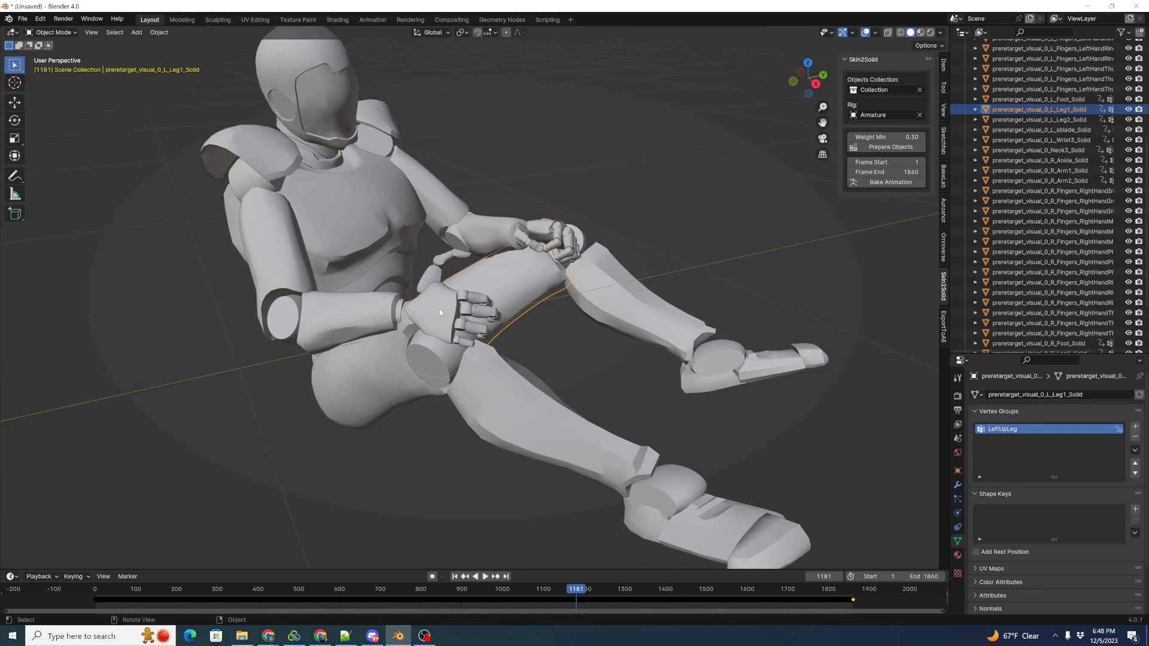
key(ctrl+n)
click(588, 338)
key(a)
key(Delete)
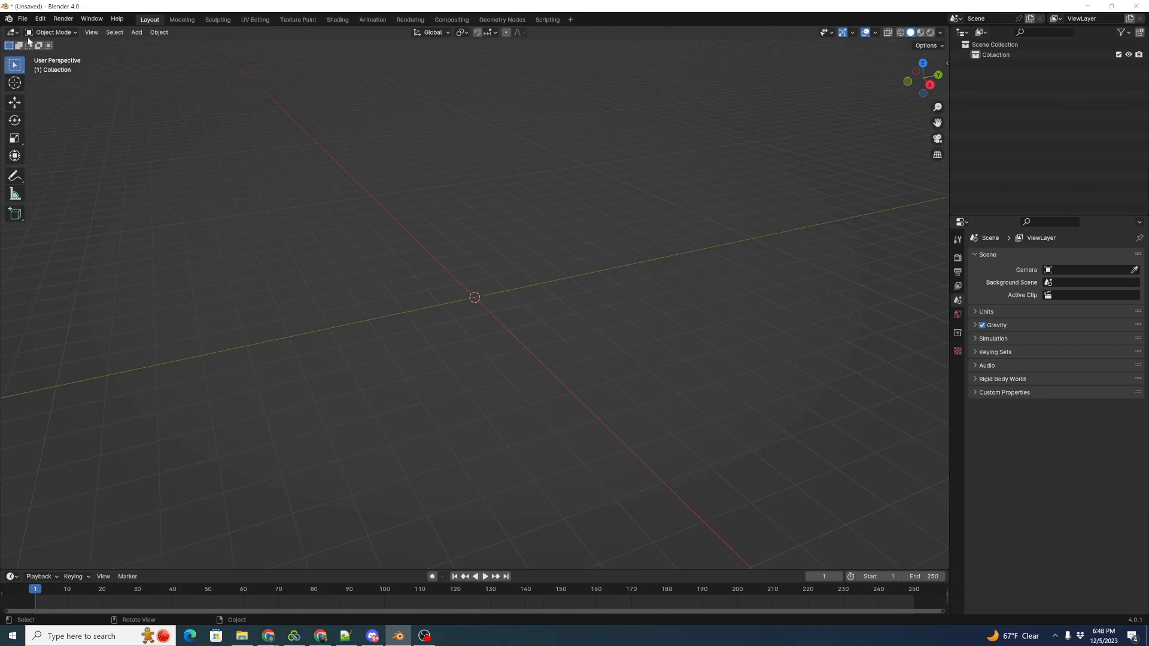
Step: Import the skinned jogging woman character as an FBX file from the recently used folder
click(23, 18)
mouse_move(36, 160)
click(188, 258)
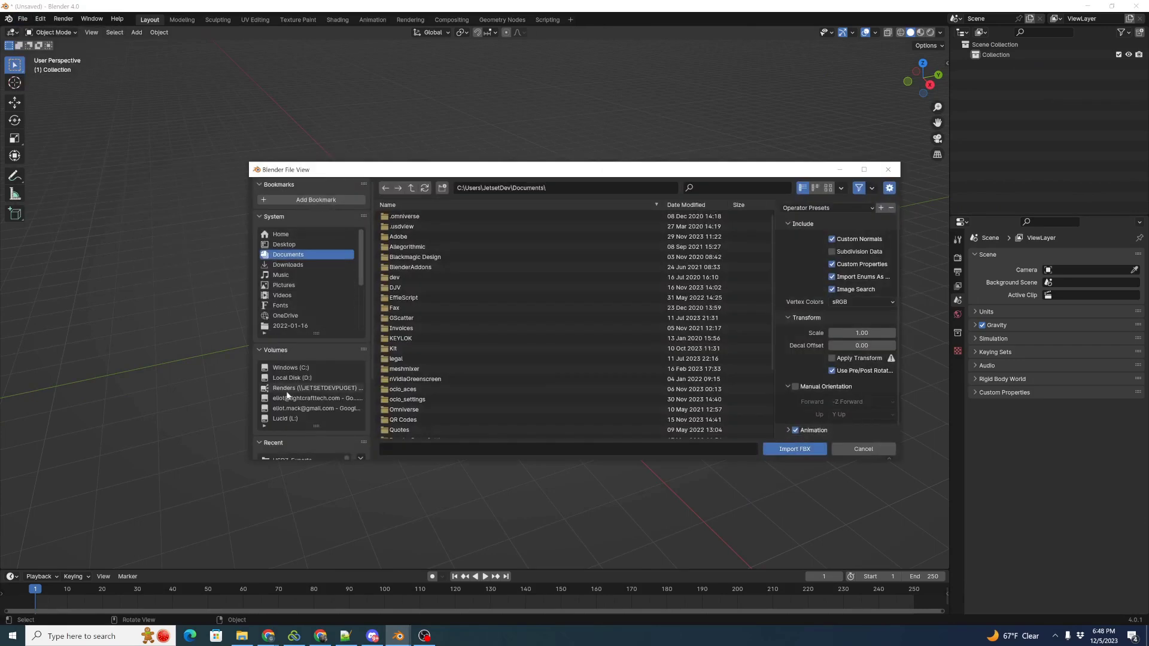
scroll(311, 371, down, 2)
click(305, 418)
double_click(426, 218)
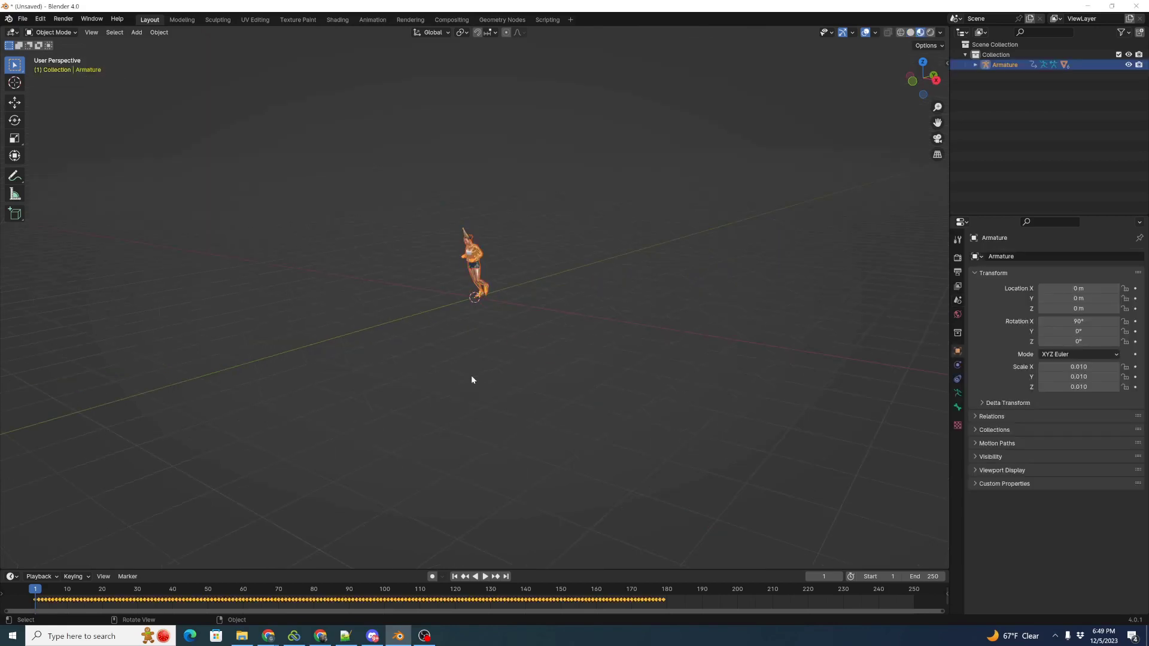
Step: Play the imported character's jogging animation and examine her up close from the front at frame 88
key(space)
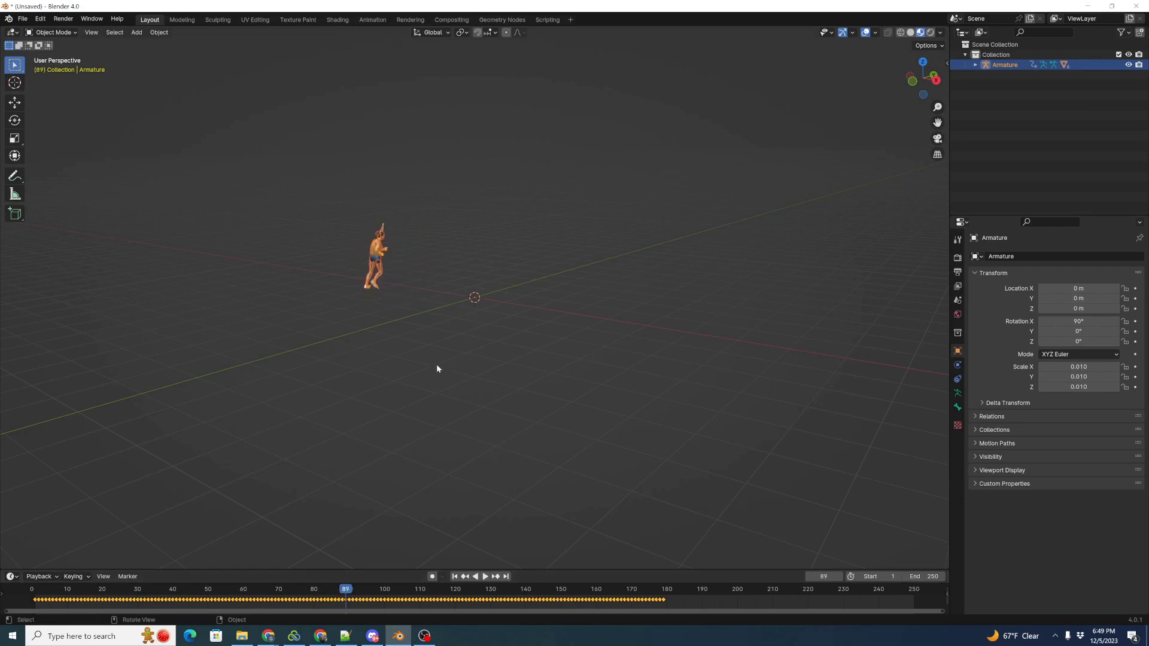
key(KP_Decimal)
middle_drag(459, 325, 519, 425)
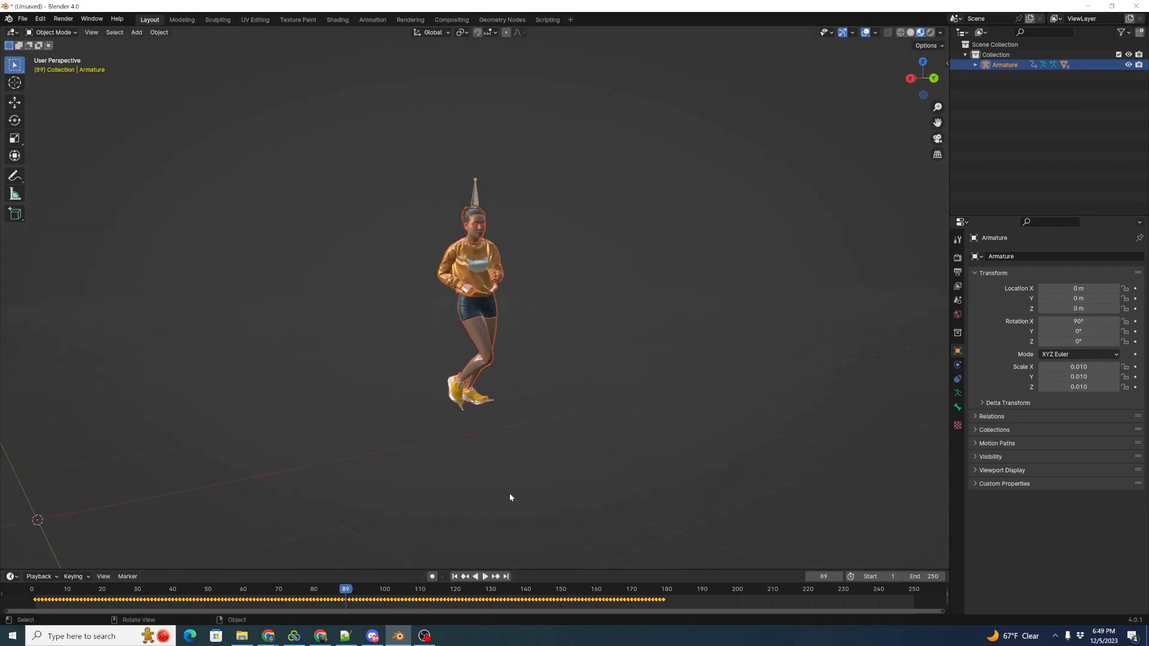
mouse_move(346, 591)
mouse_down()
mouse_move(308, 592)
mouse_move(351, 592)
mouse_up()
key(Escape)
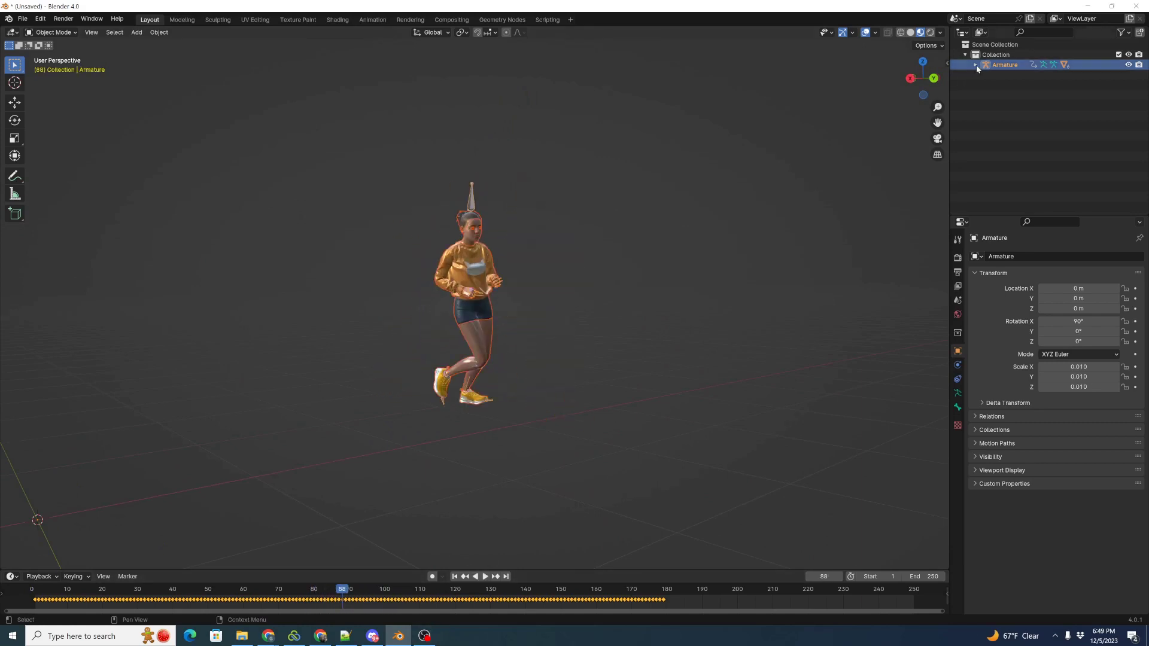
Step: Expand the armature's hierarchy and examine the vertex groups of the Ch02_Body mesh
click(976, 65)
click(997, 105)
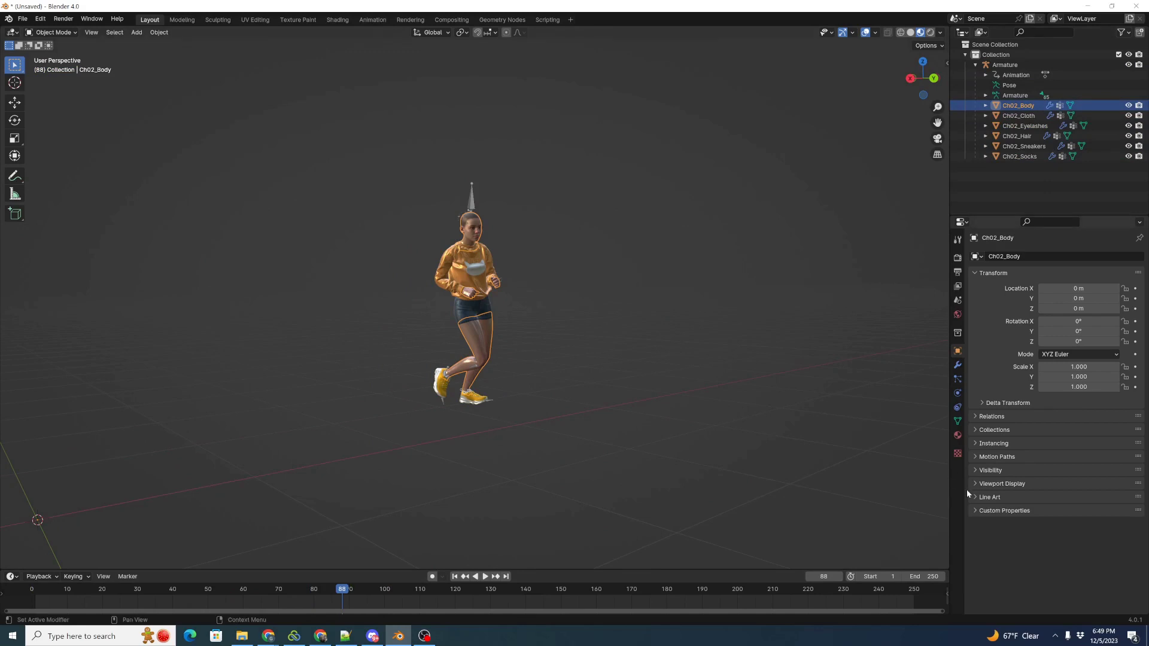
click(958, 422)
scroll(1043, 377, down, 2)
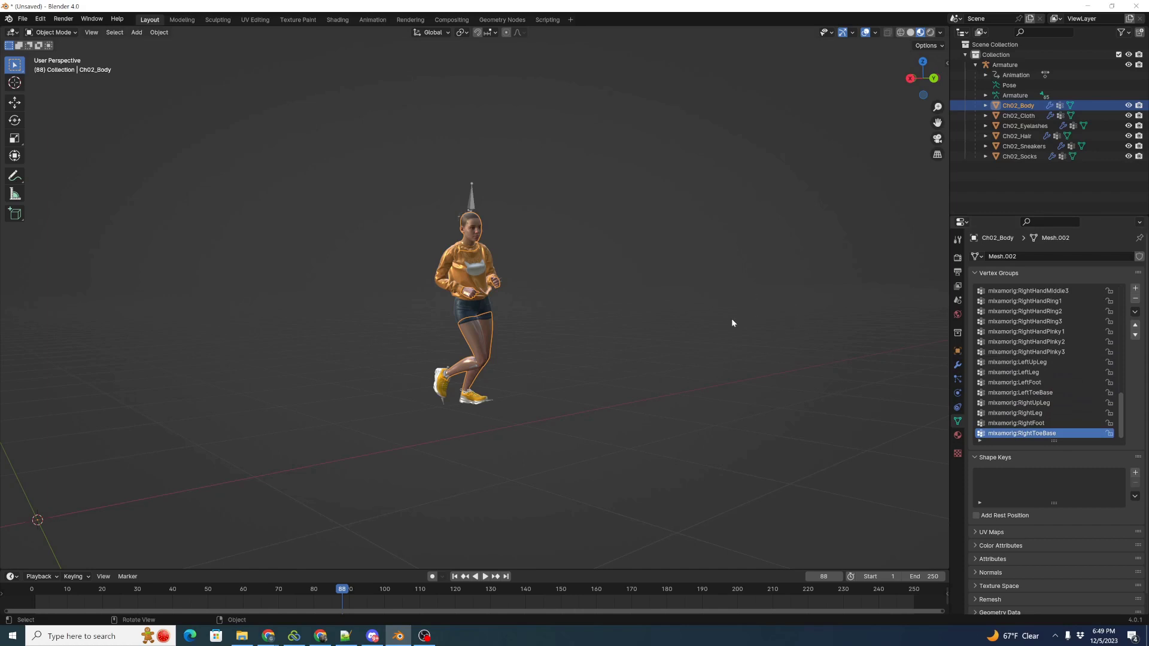
click(776, 252)
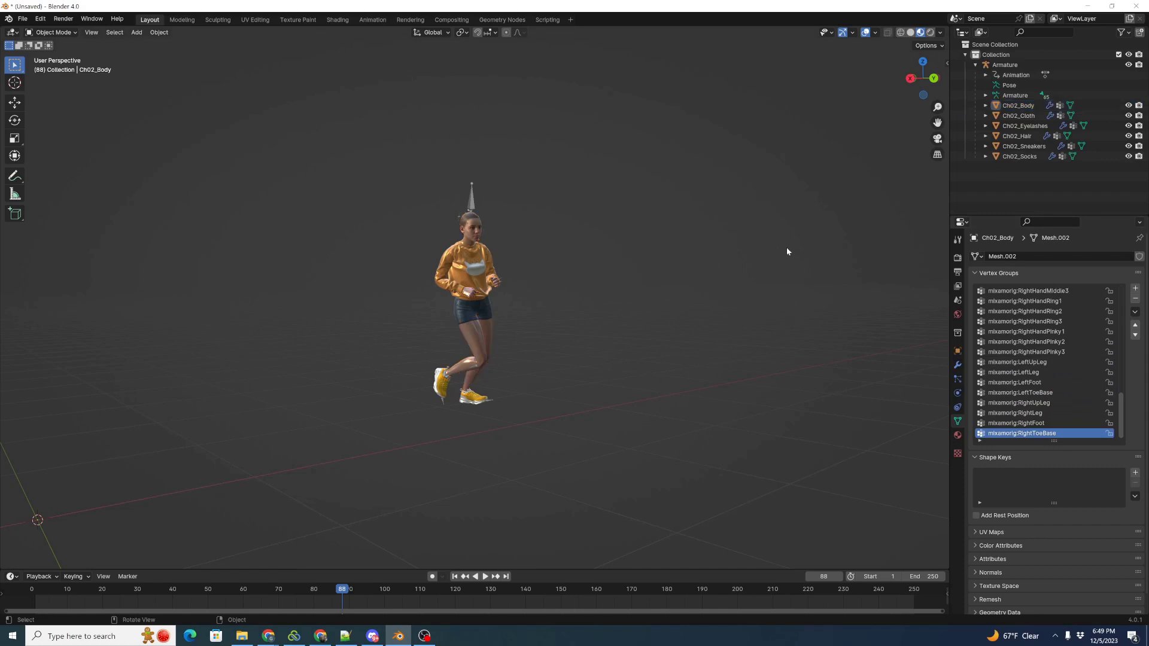
Step: Set Skin2Solid's Objects Collection to Collection and its Rig to Armature, and prepare the solid objects
key(n)
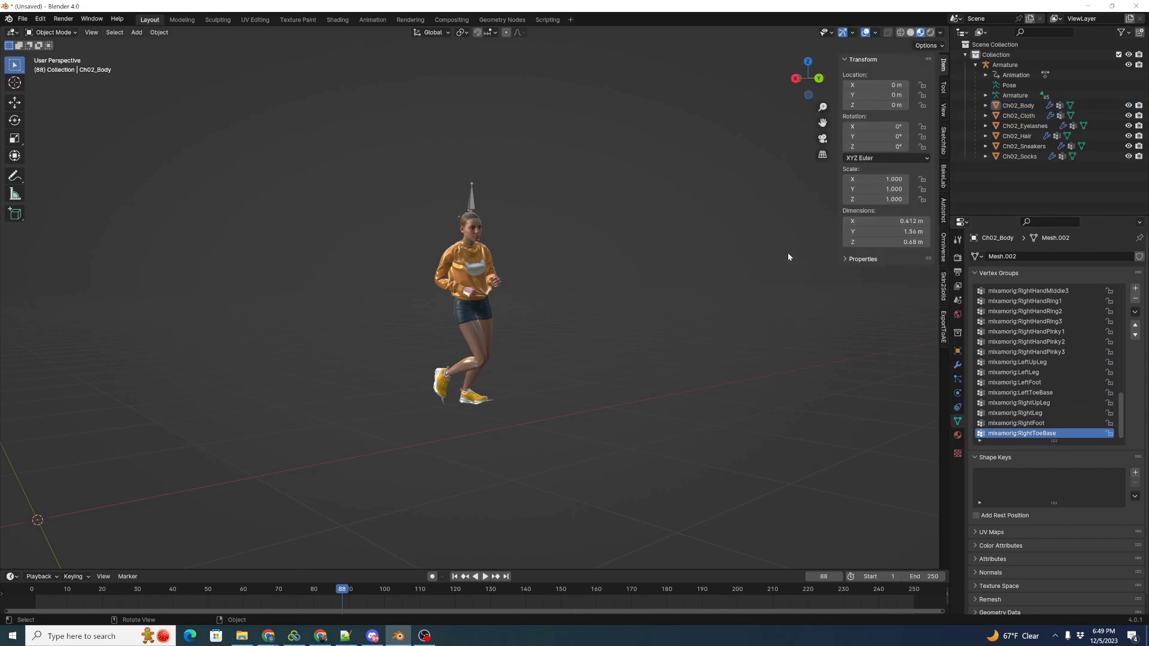
click(943, 286)
click(854, 91)
click(870, 105)
click(976, 65)
click(857, 115)
click(874, 131)
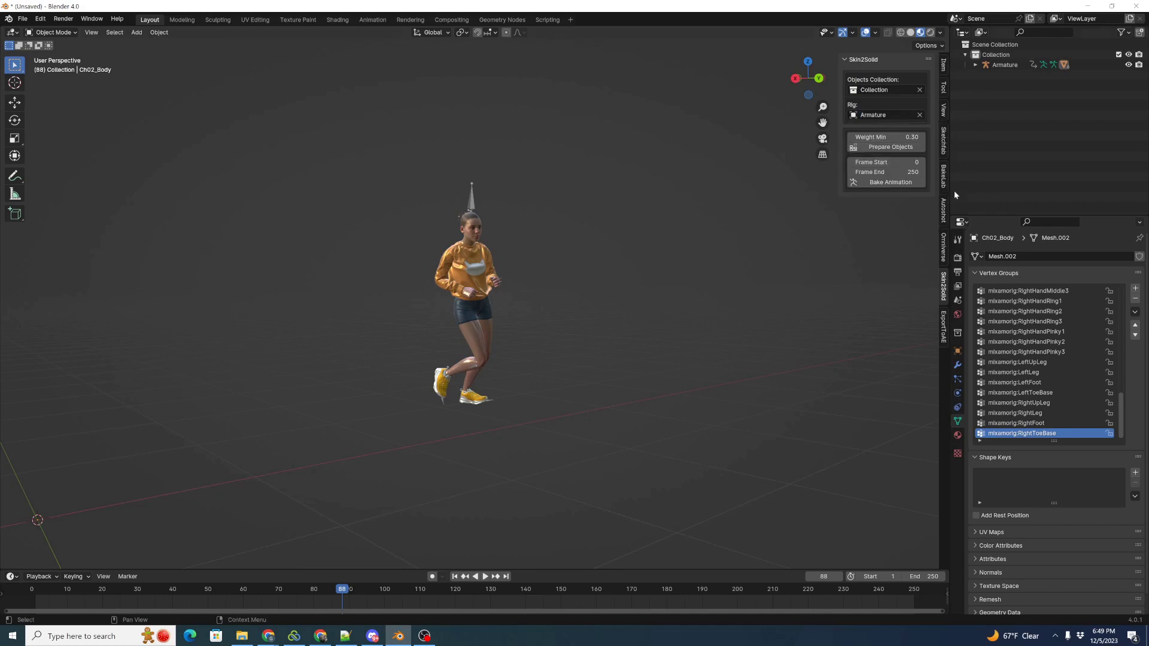
Step: Set Skin2Solid's frame start to 1 and frame end to 179, and bake the animation
click(880, 162)
text(1)
key(Return)
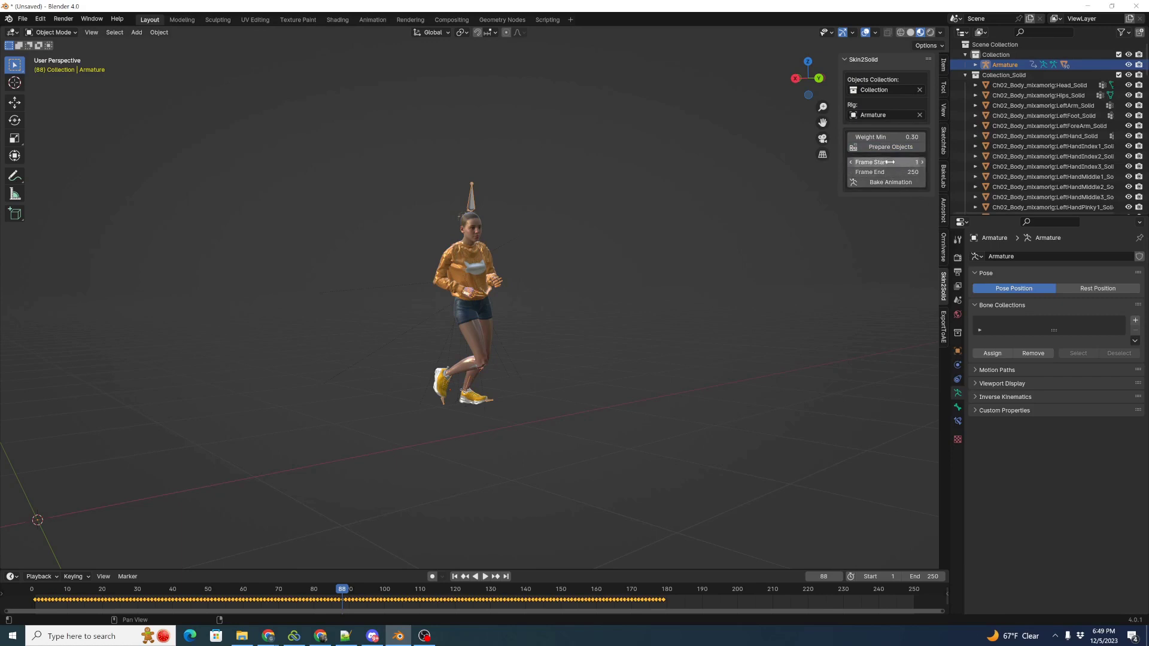
click(888, 172)
text(179)
key(Return)
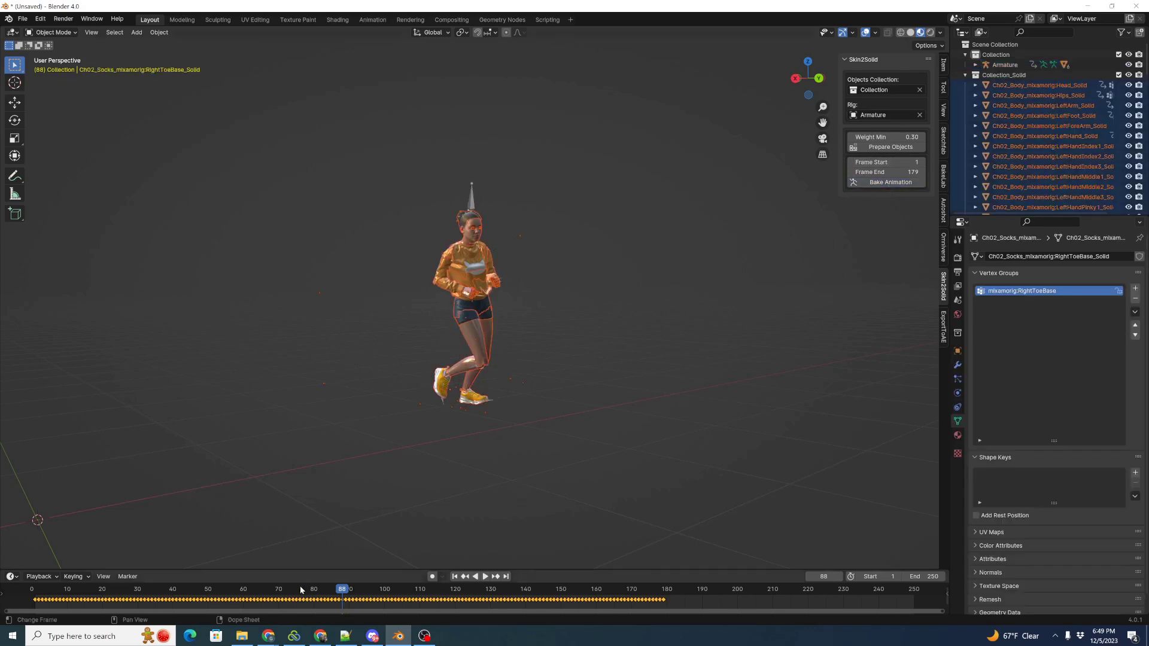
Step: Scrub the baked animation to frame 100 and exclude the original Collection from the view layer
drag(311, 590, 384, 590)
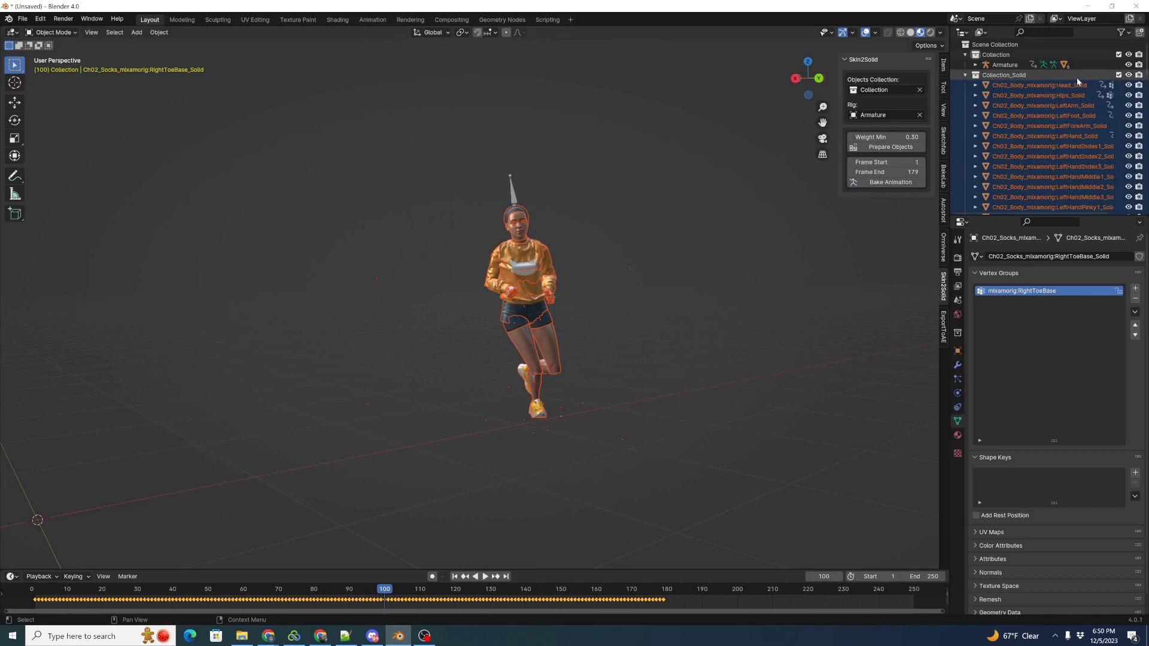
click(1118, 55)
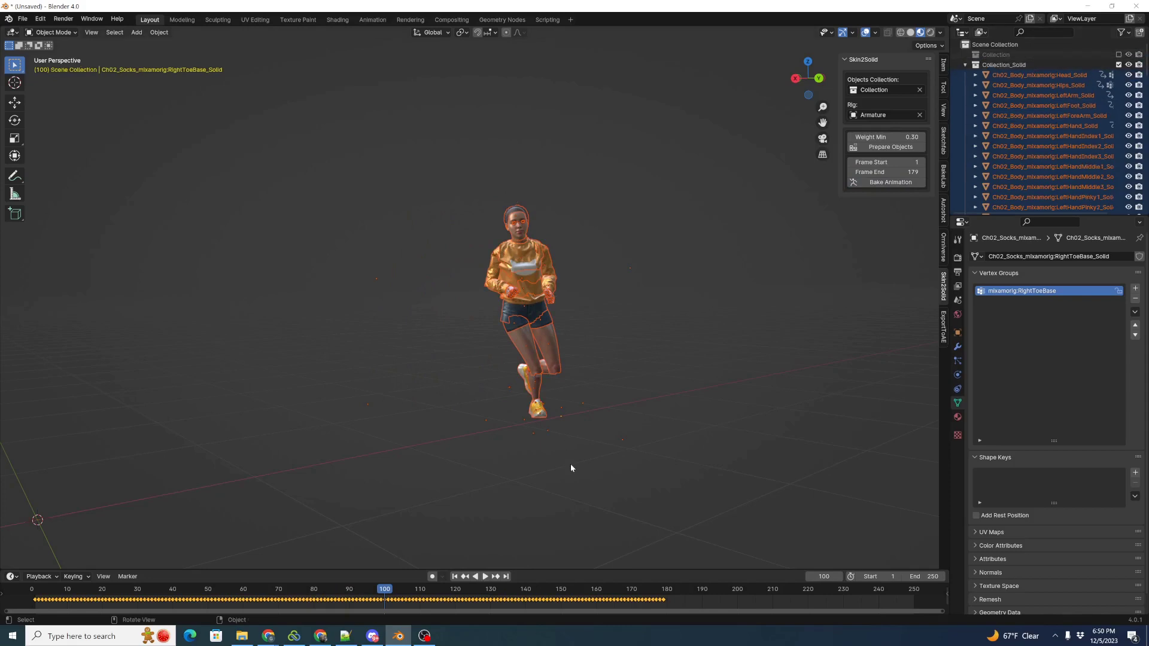
mouse_move(386, 601)
mouse_down()
mouse_move(309, 601)
mouse_move(385, 600)
mouse_up()
Step: Deselect the solid objects and check the jogging woman's baked animation up close by playing it and scrubbing to frame 96
scroll(538, 477, up, 2)
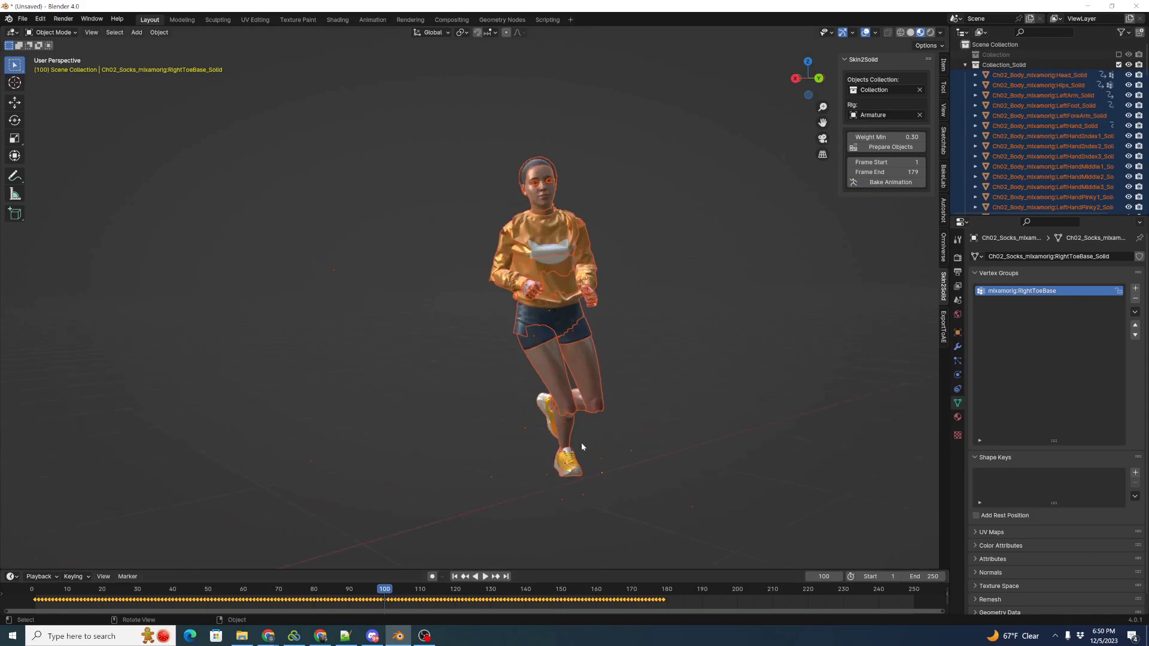
scroll(583, 441, up, 1)
shift+middle_drag(662, 390, 608, 375)
click(608, 375)
key(Right)
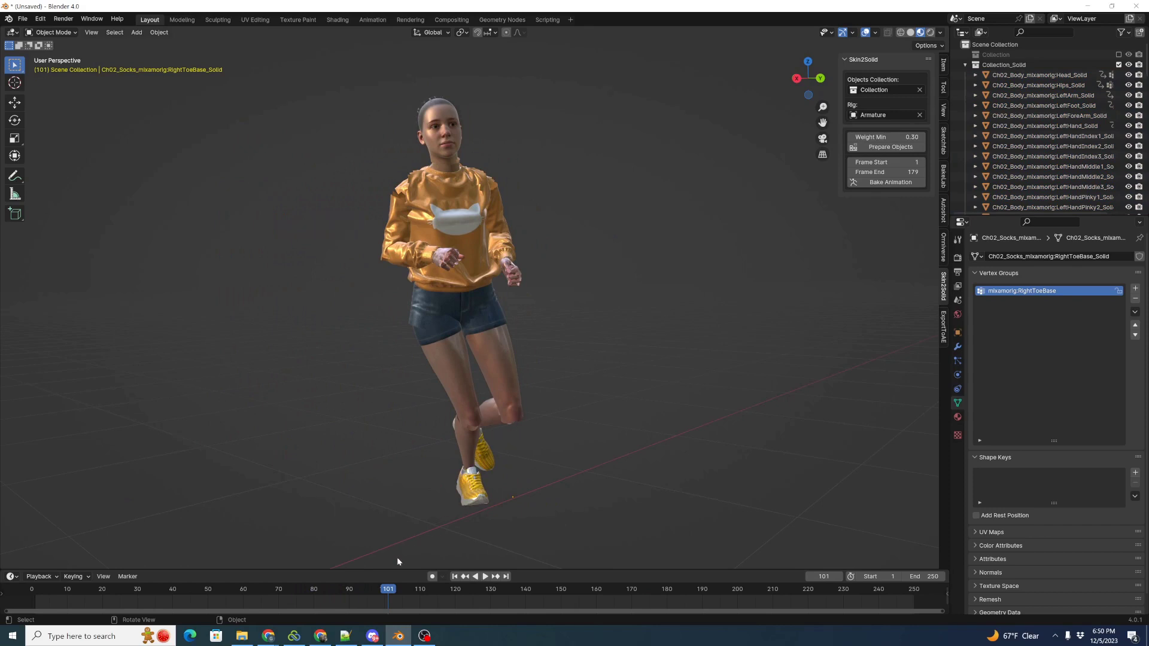
key(space)
click(385, 590)
mouse_move(385, 590)
mouse_down()
mouse_move(353, 590)
mouse_move(402, 588)
mouse_move(342, 590)
mouse_move(409, 590)
mouse_move(371, 590)
mouse_up()
key(space)
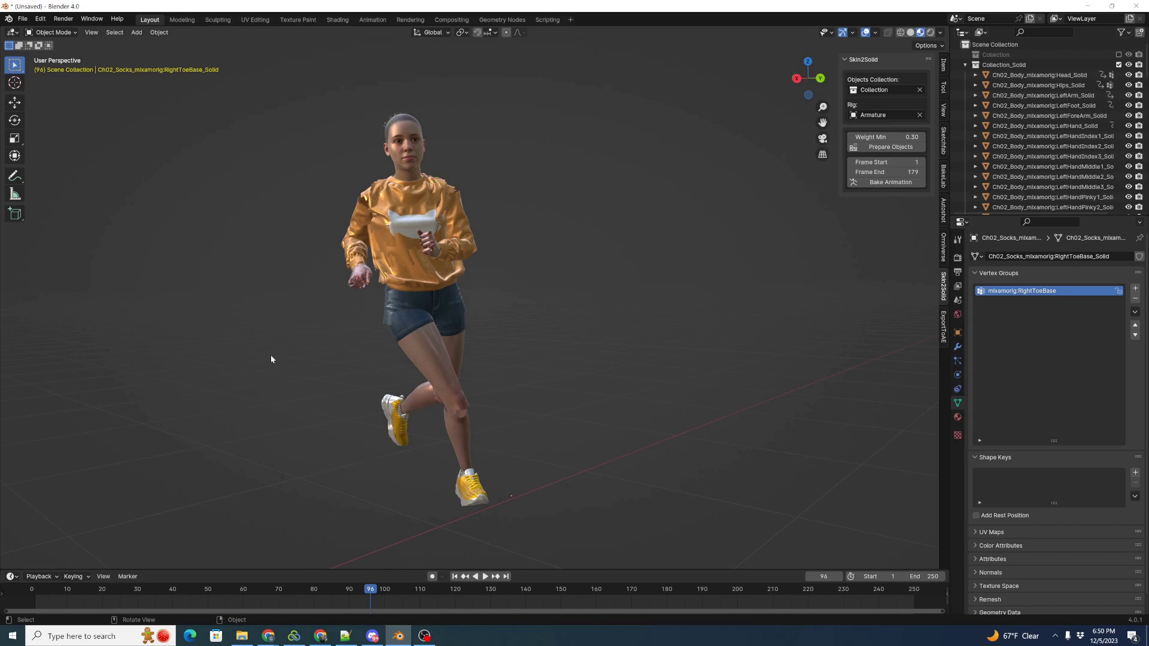
Step: Bring up the file commands for the scene with the baked solid objects
click(22, 18)
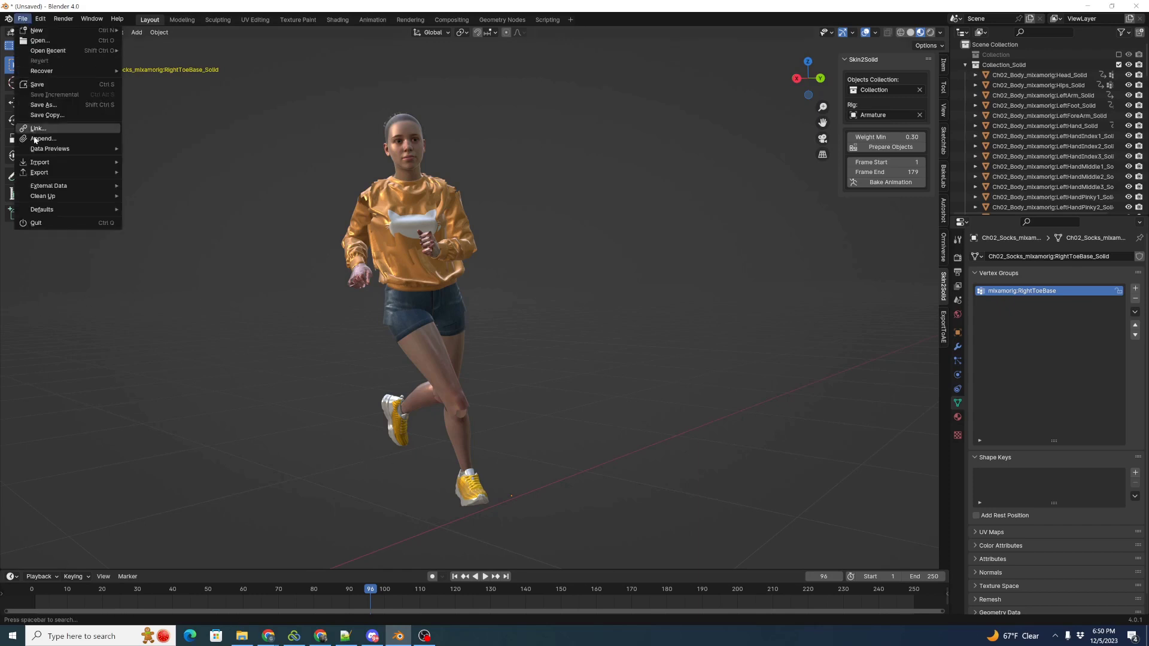